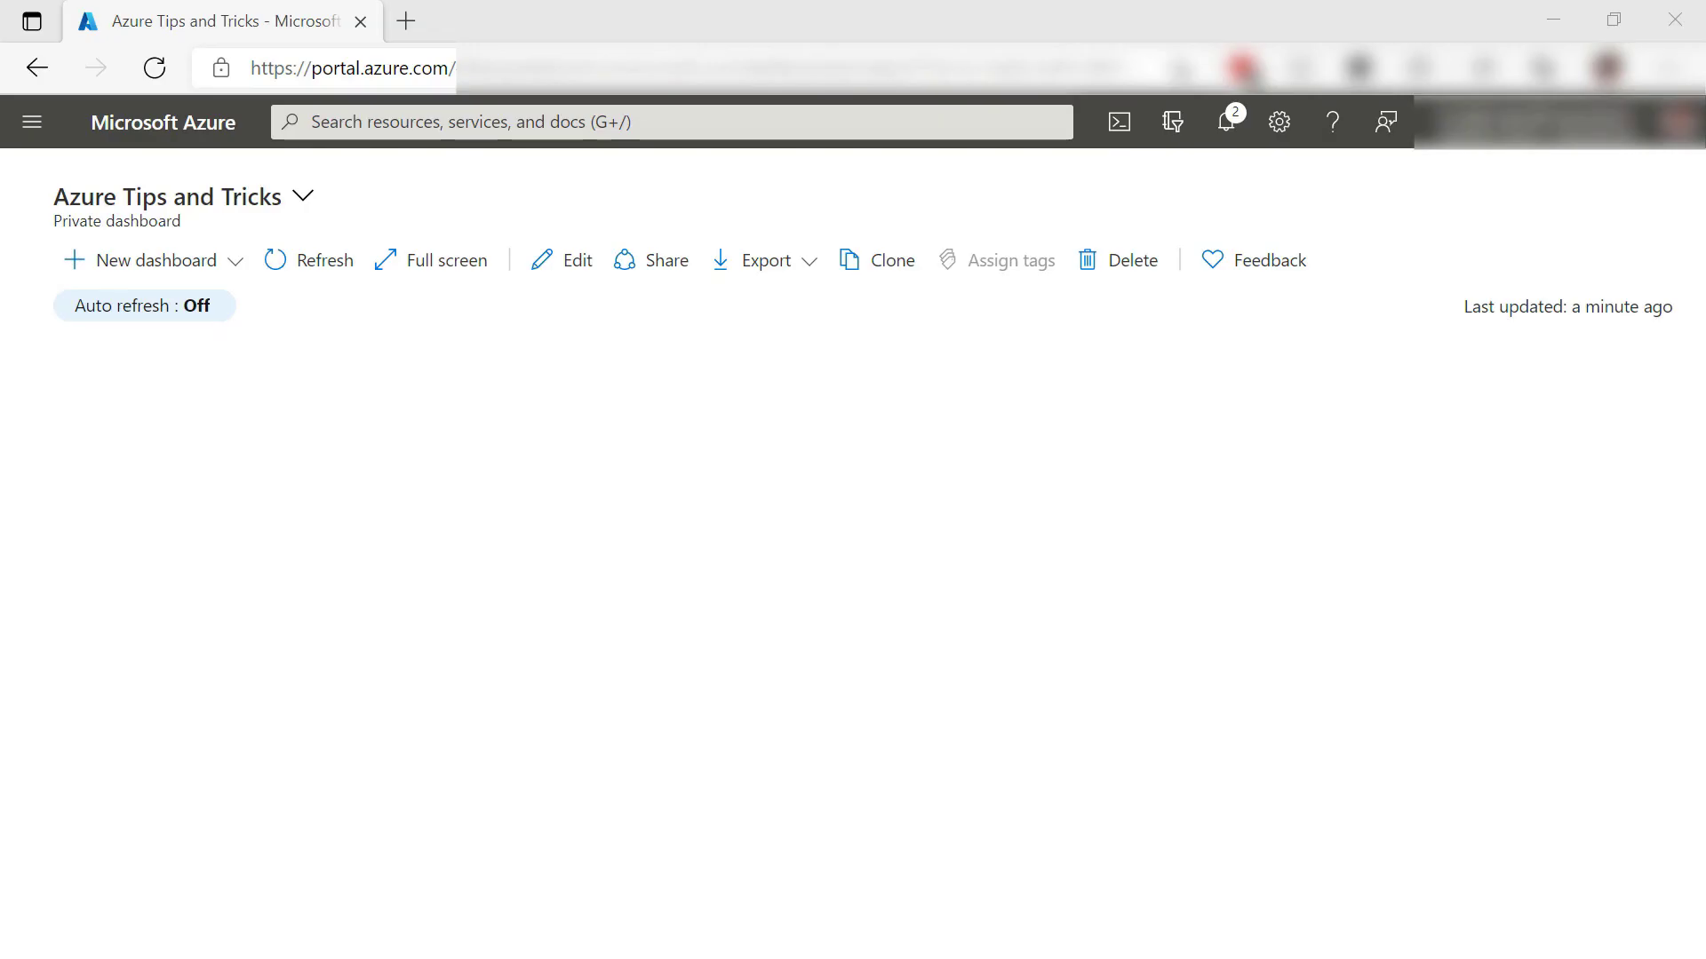
- Find DevTest Labs under Create a resource by searching 'dev test' and open it
{"action": "left_click", "coordinate": [30, 123]}
{"action": "left_click", "coordinate": [66, 170]}
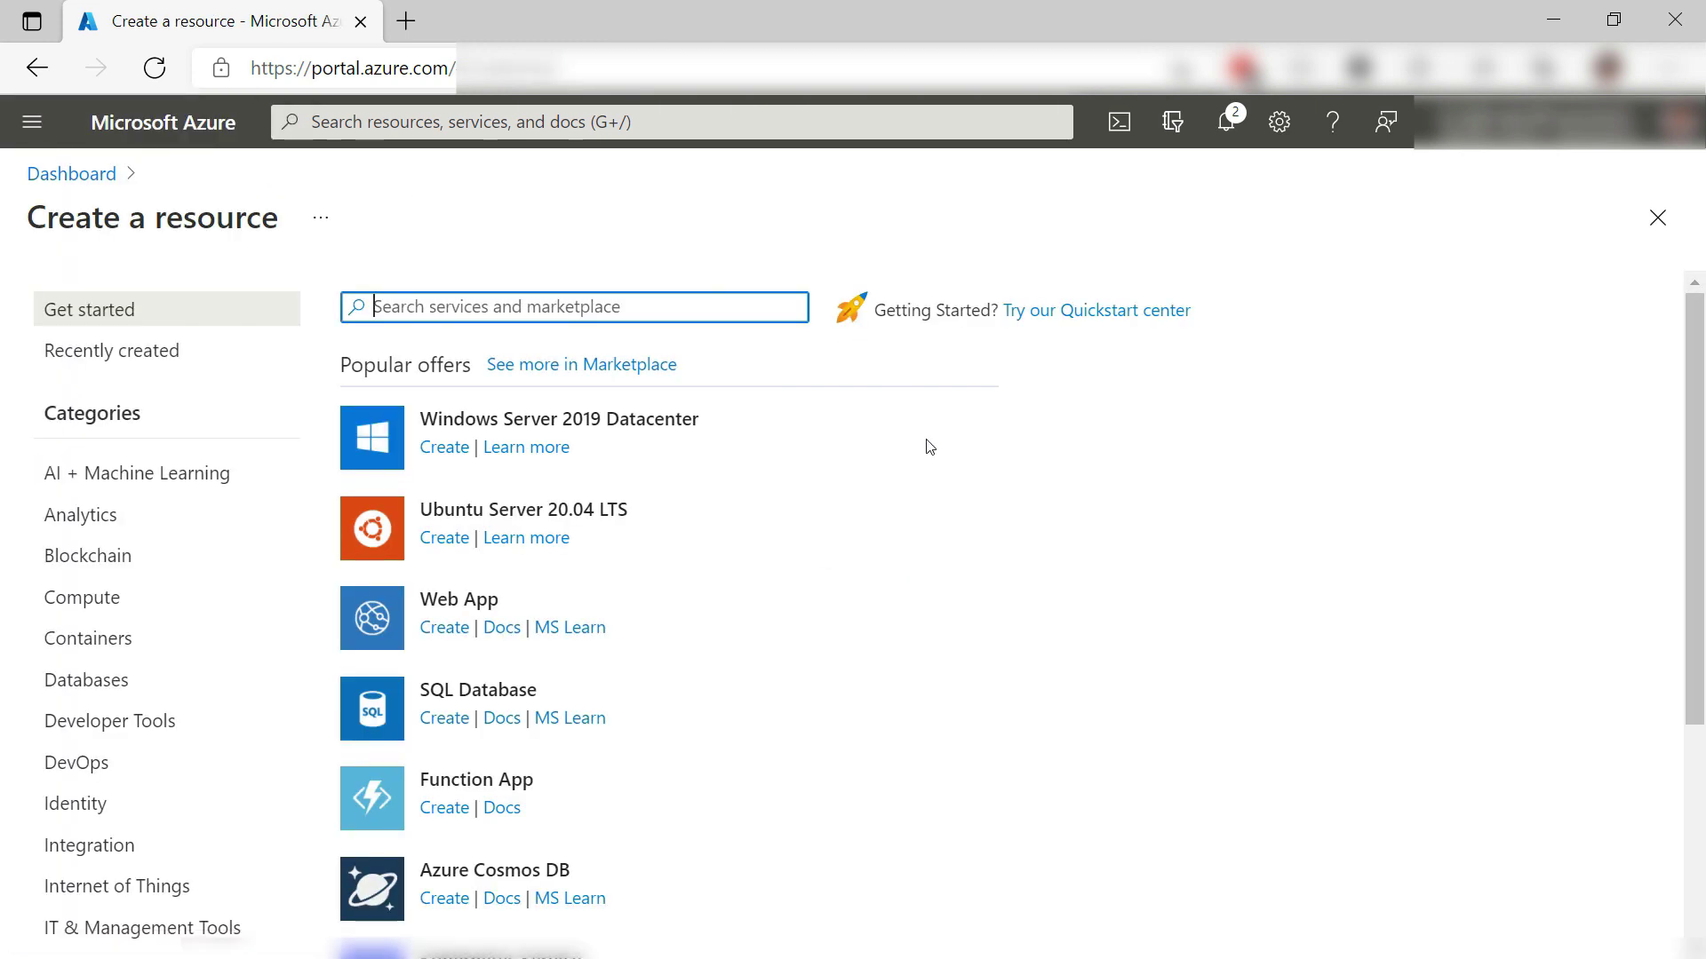
{"action": "type", "text": "dev test"}
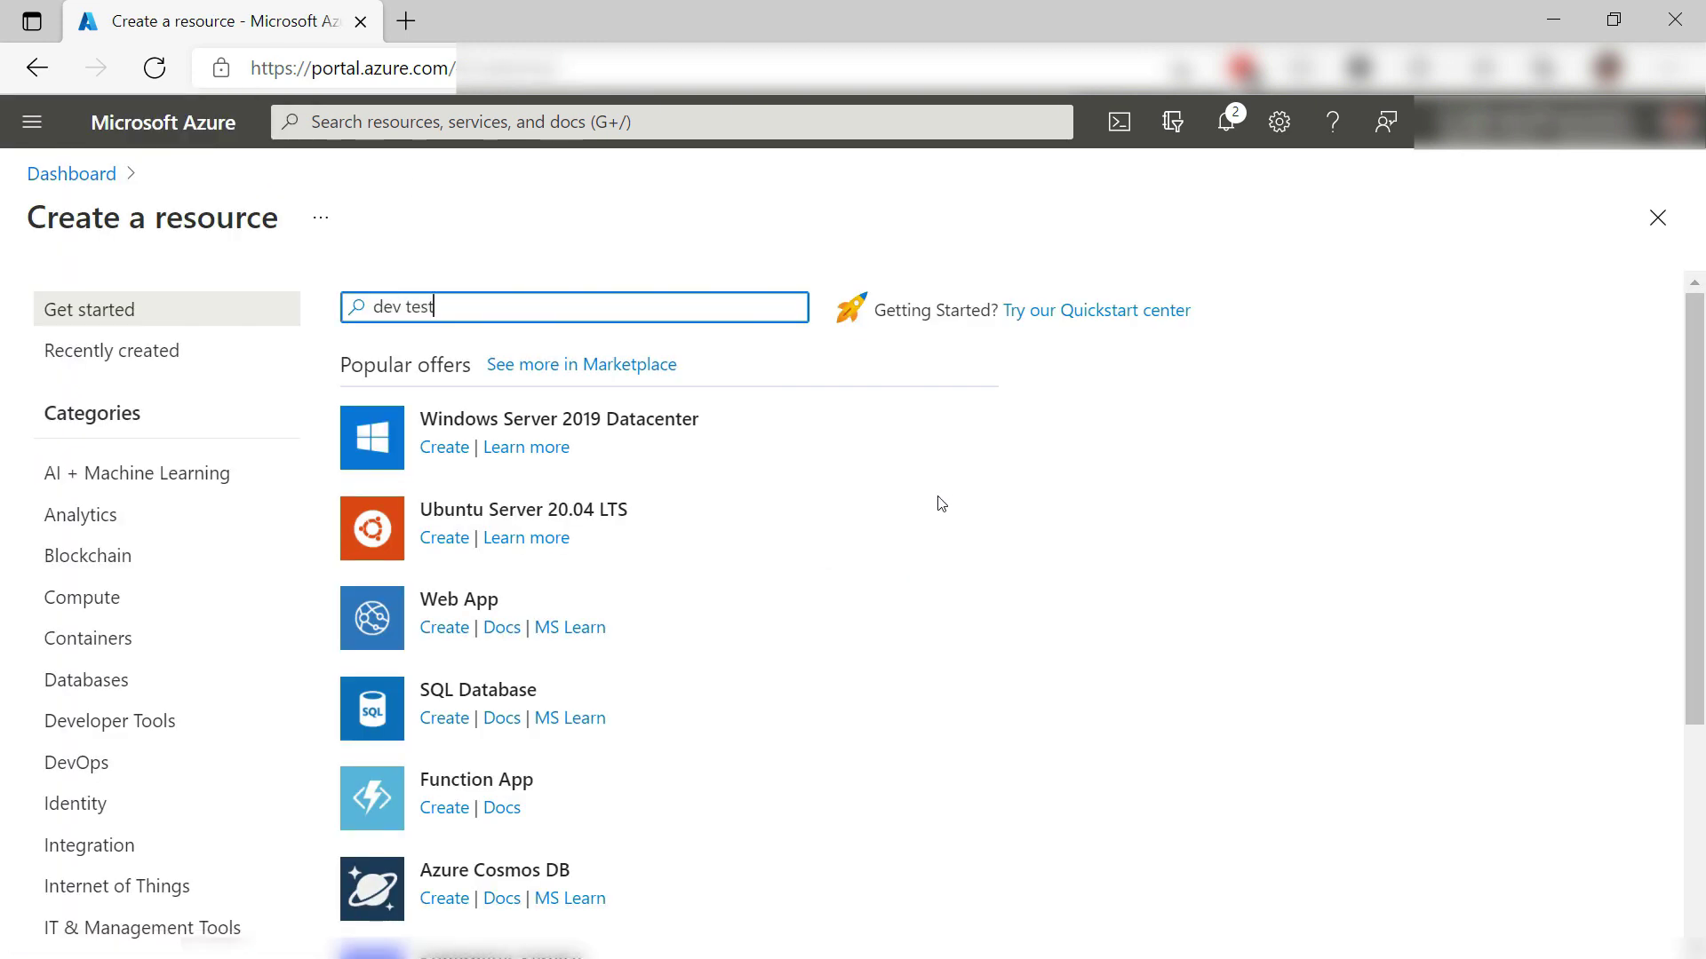
{"action": "left_click", "coordinate": [677, 351]}
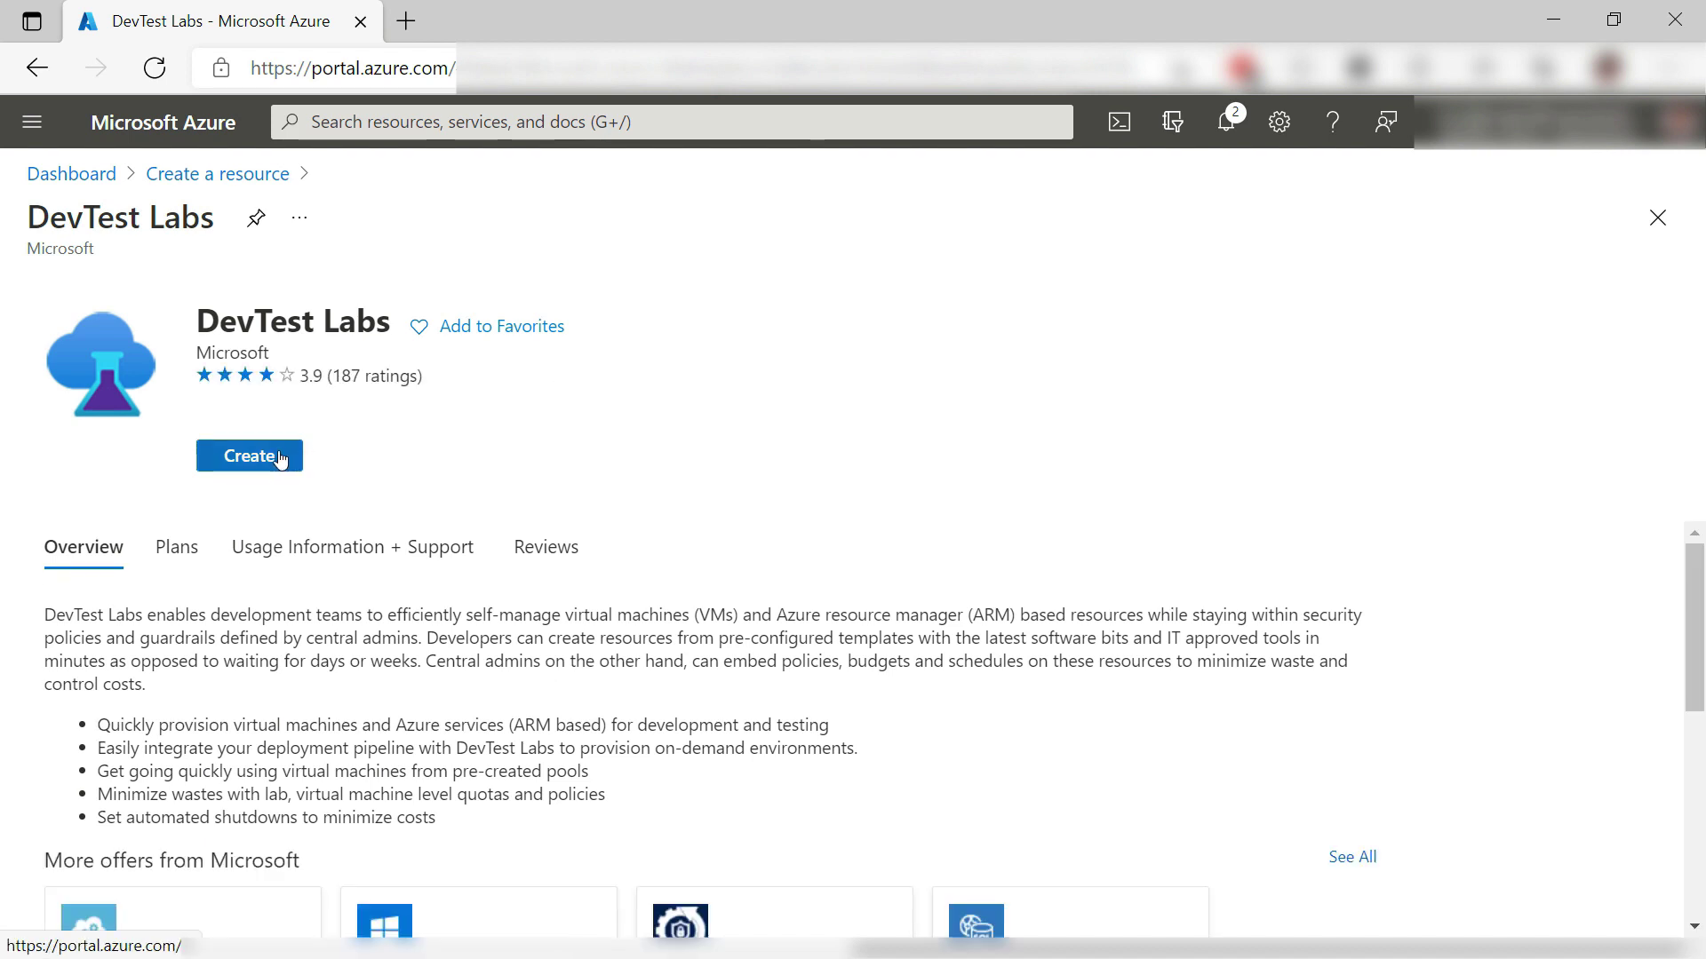
- Start a DevTest lab named tipslab in resource group azuretipsandtricks
{"action": "left_click", "coordinate": [279, 460]}
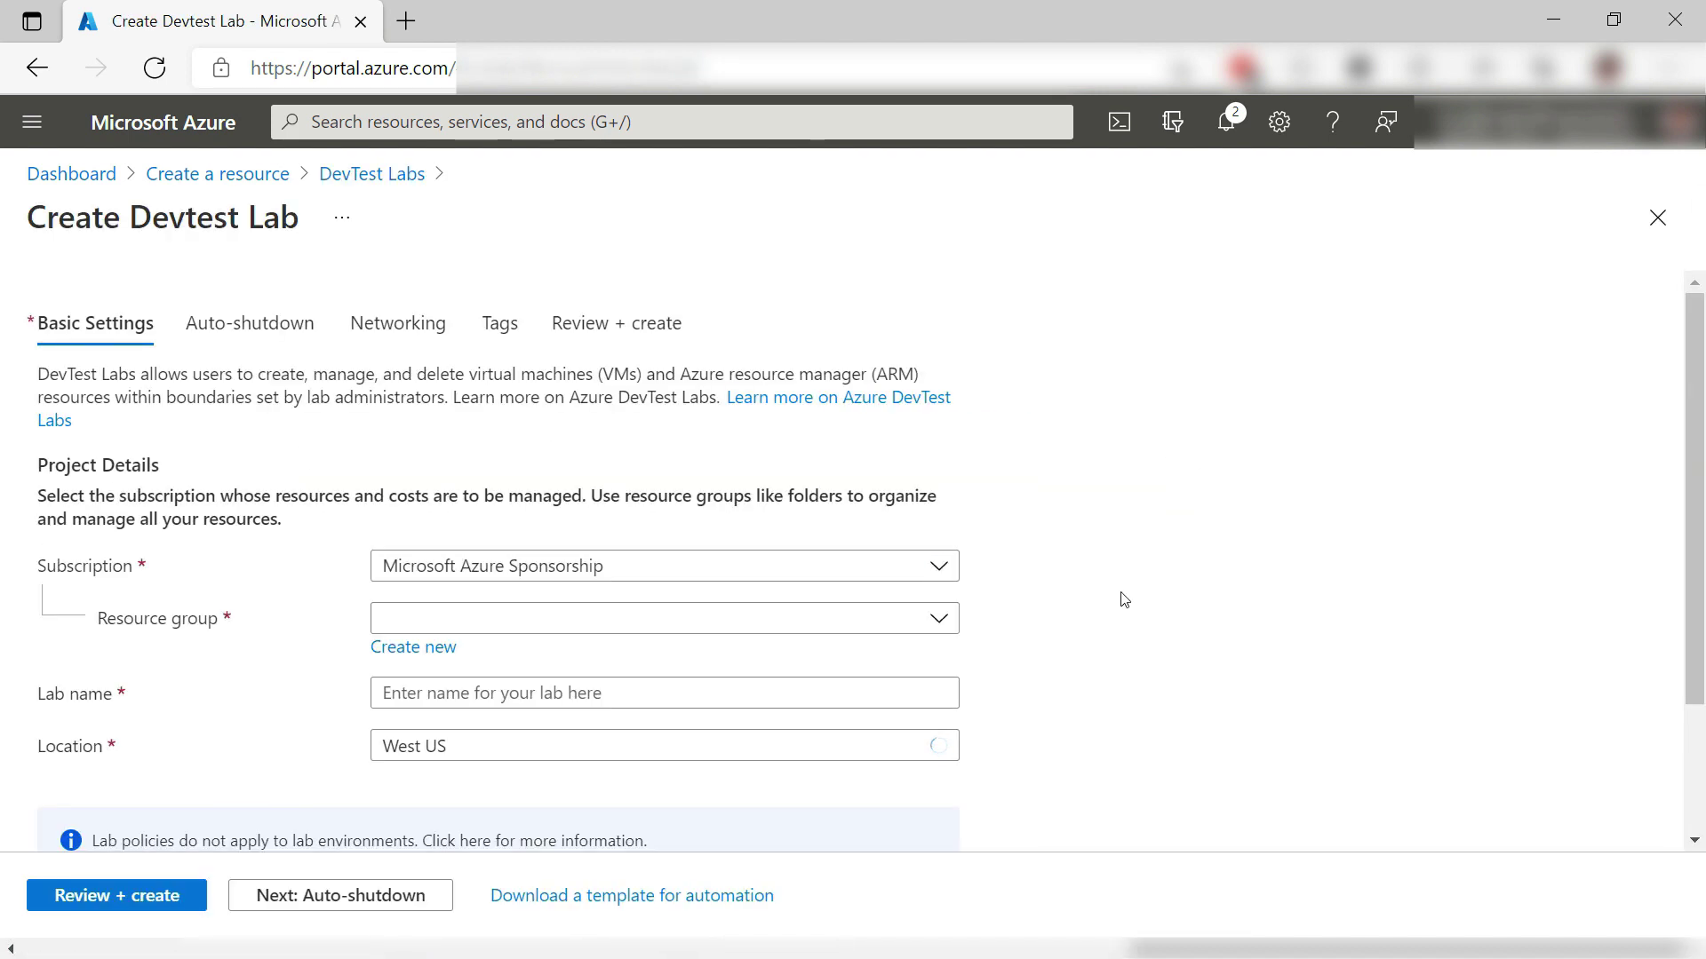
{"action": "left_click", "coordinate": [934, 622]}
{"action": "left_click", "coordinate": [822, 307]}
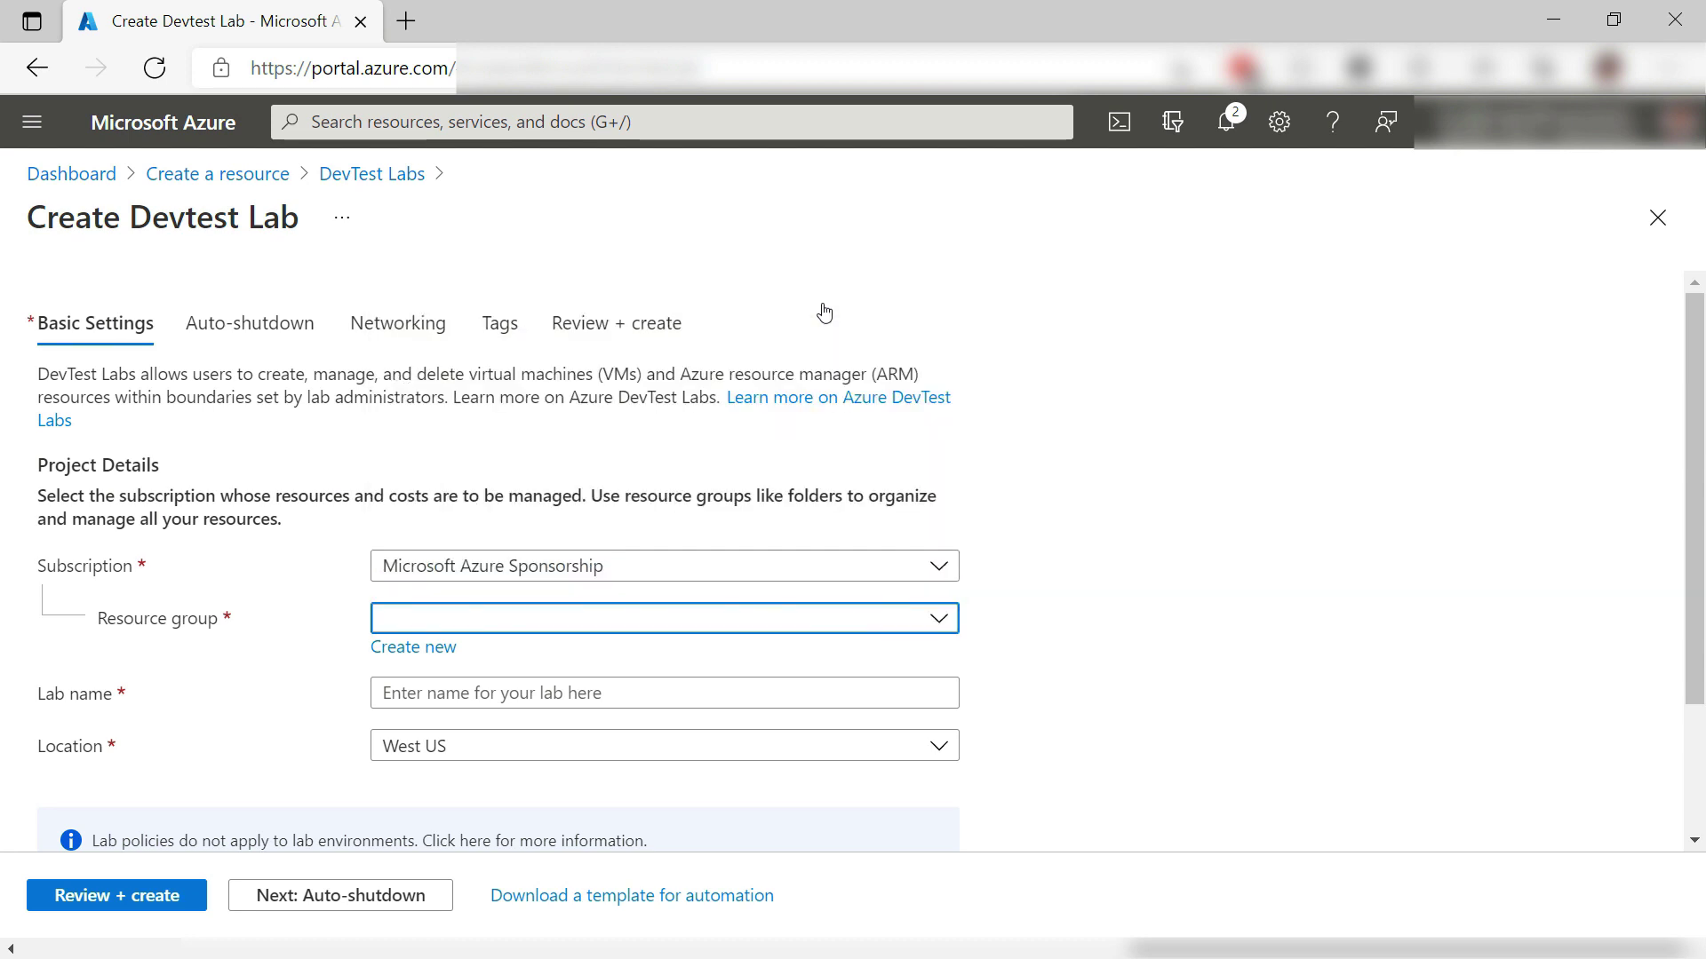
{"action": "left_click", "coordinate": [933, 691]}
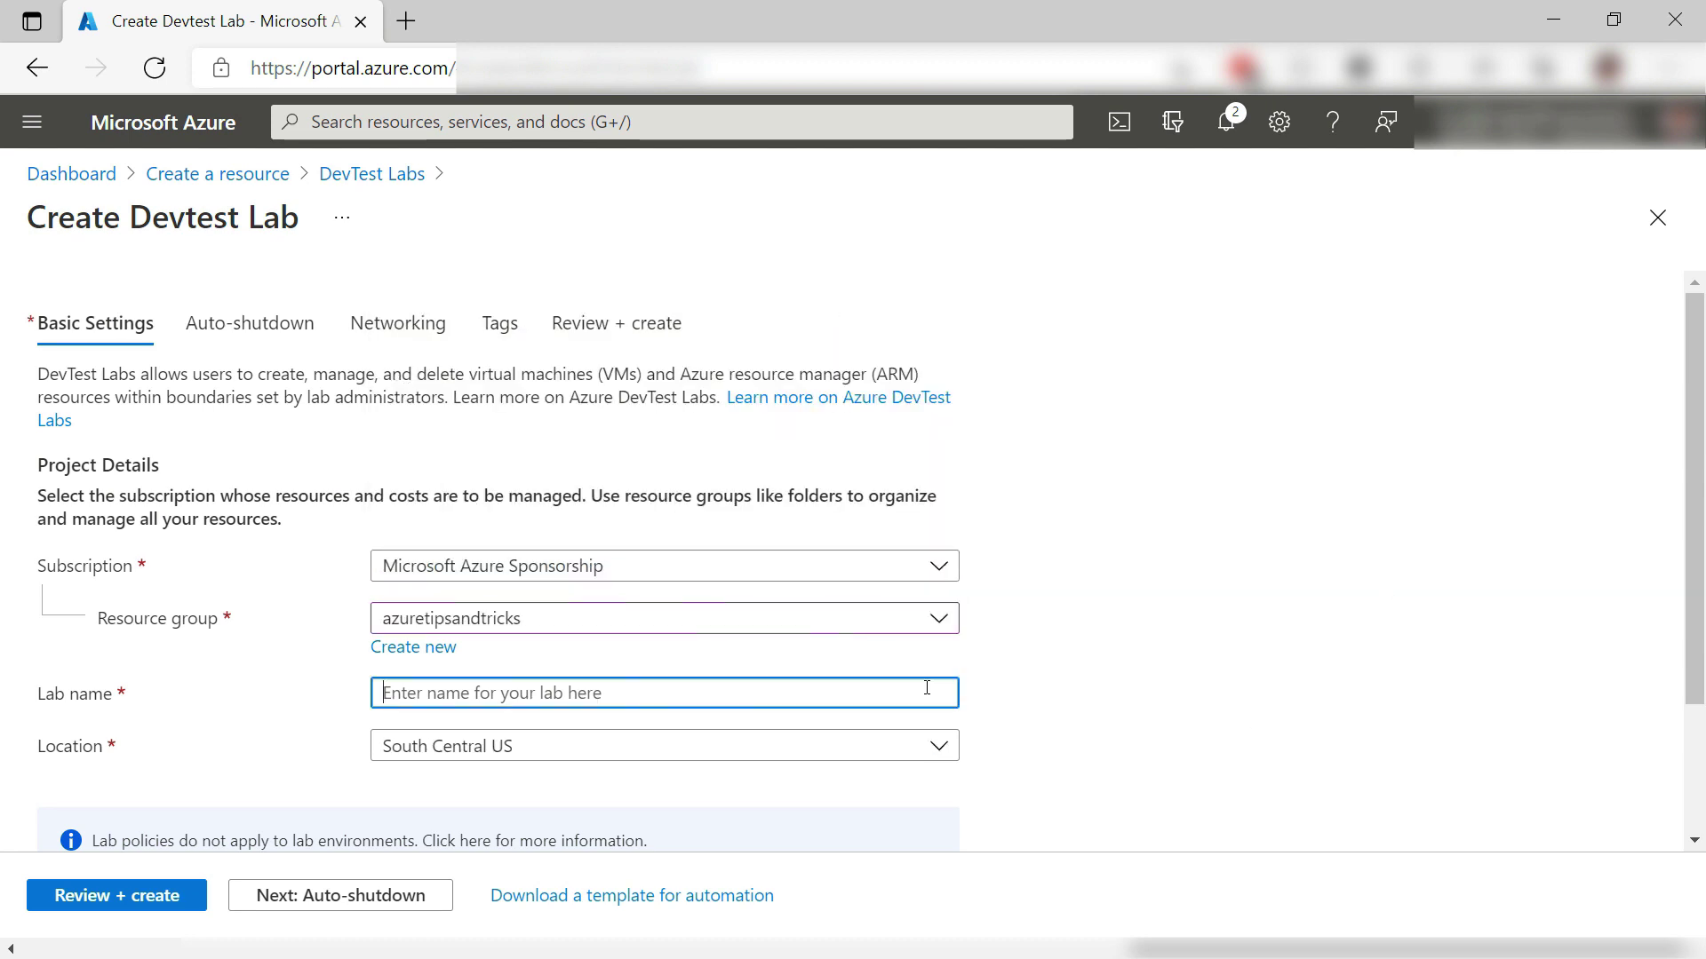
{"action": "type", "text": "tipslab"}
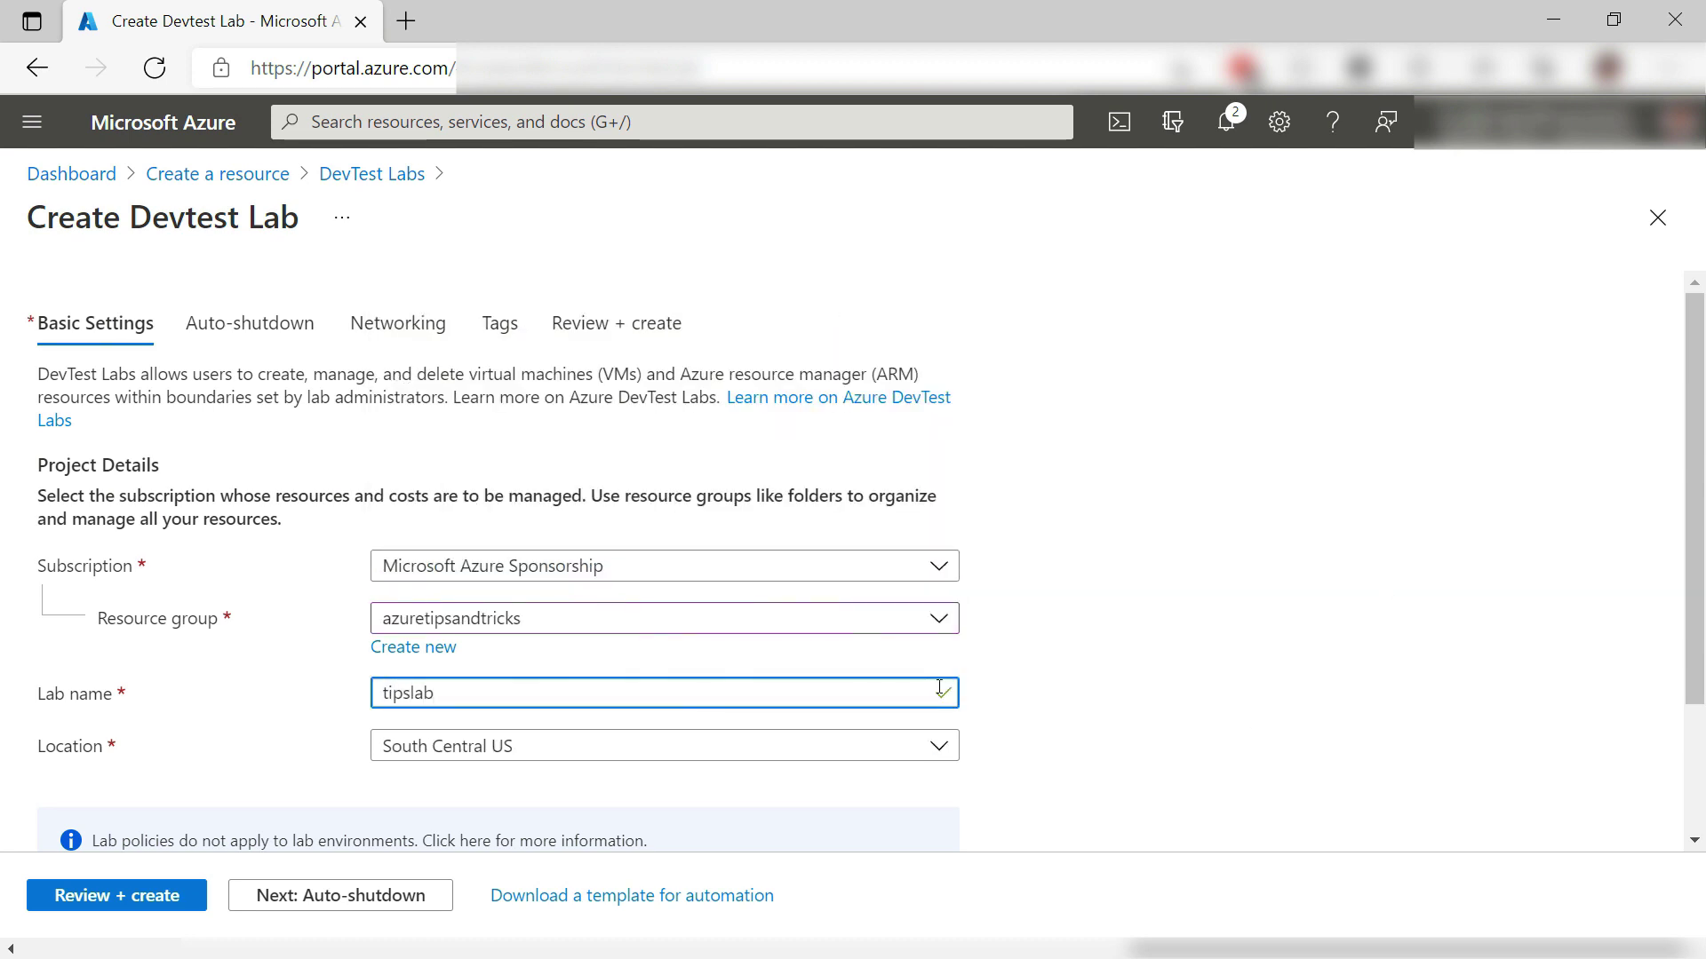
{"action": "left_click", "coordinate": [1095, 707]}
{"action": "scroll", "coordinate": [1095, 721], "scroll_direction": "down", "scroll_amount": 2}
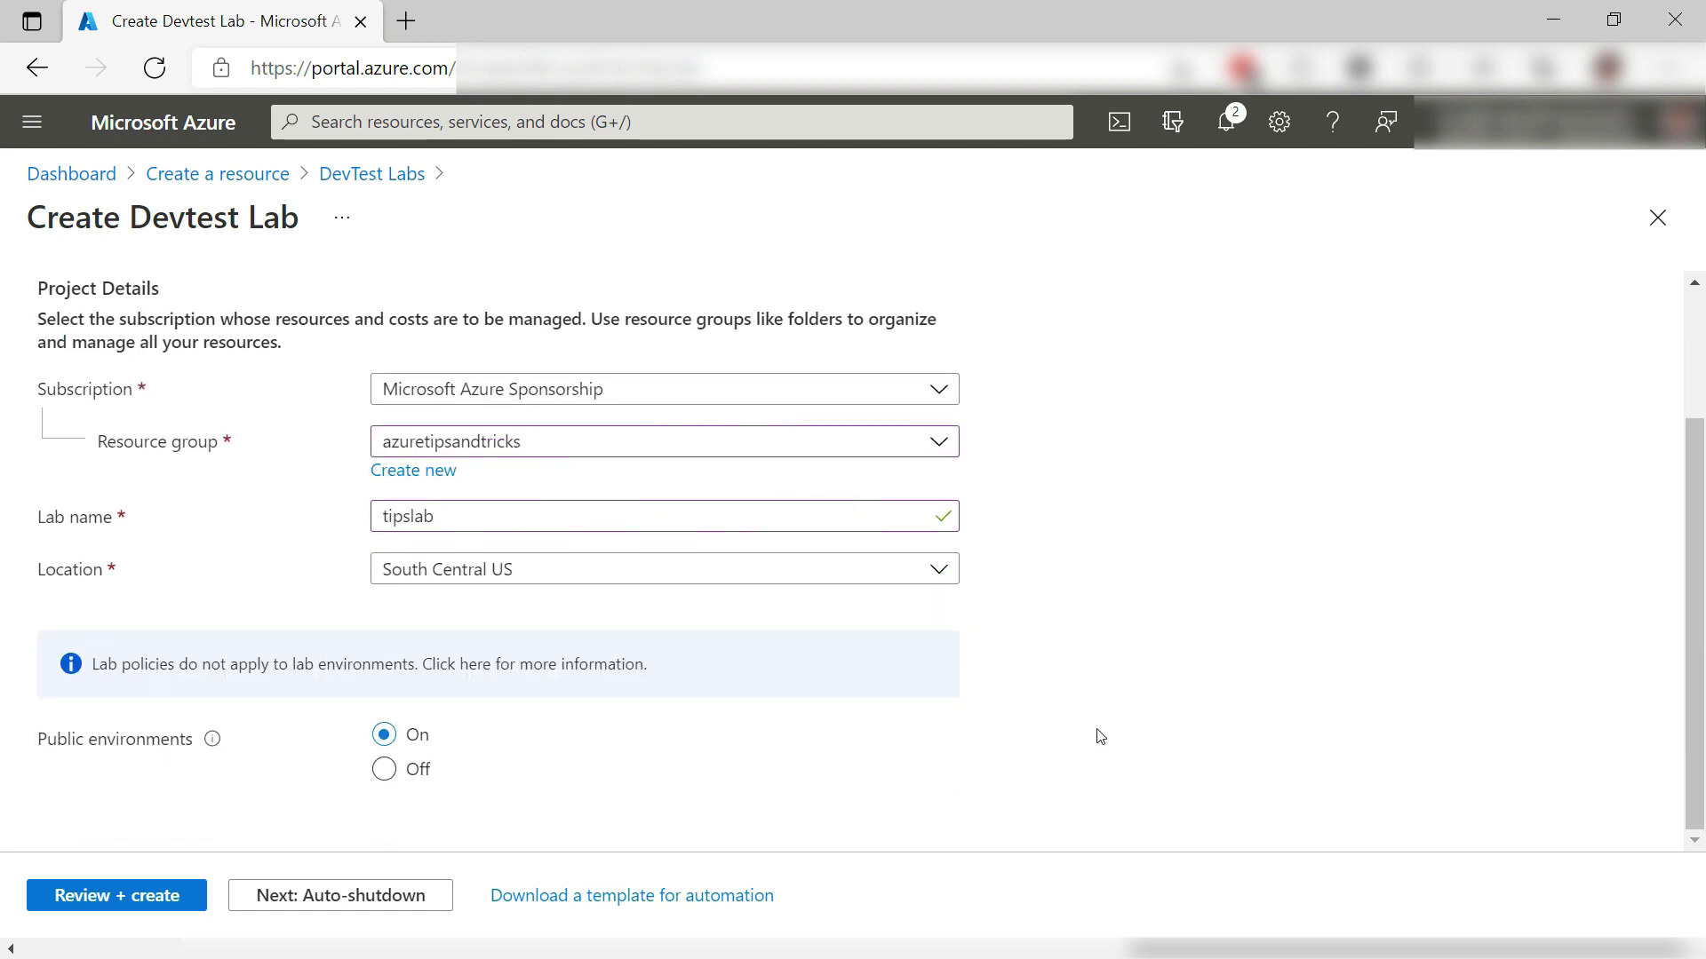
- Enable 7:00 PM auto-shutdown in (UTC-08:00) Pacific Time, keeping default networking
{"action": "left_click", "coordinate": [344, 898]}
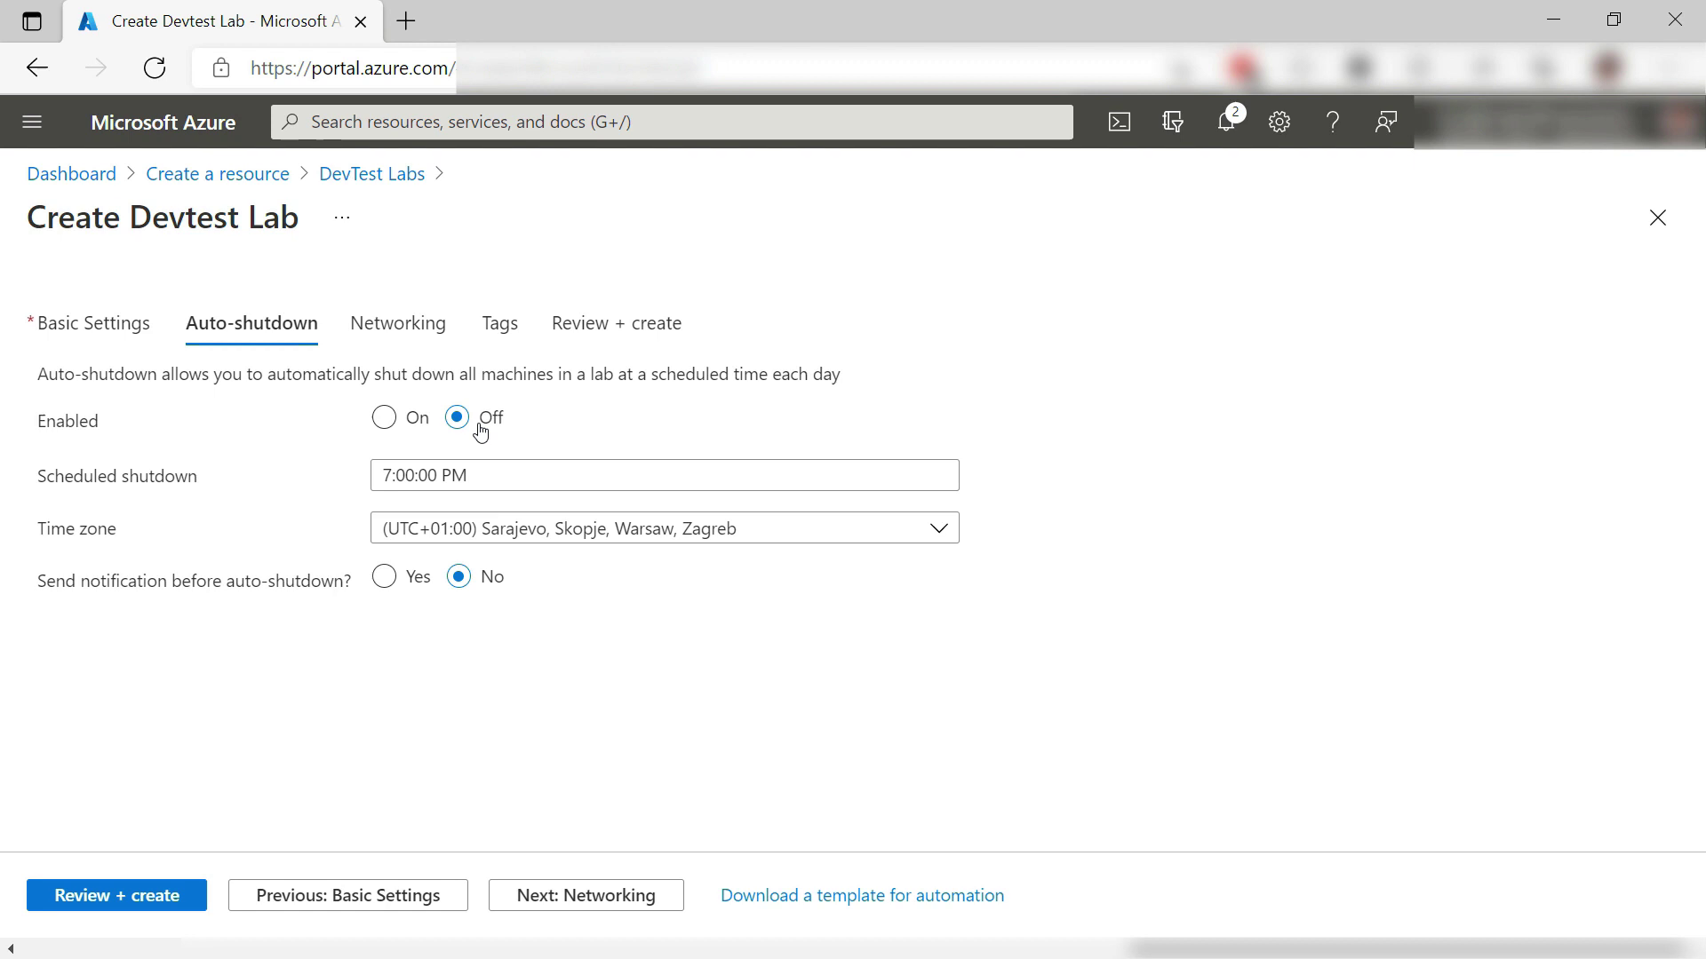
{"action": "left_click", "coordinate": [383, 418]}
{"action": "left_click", "coordinate": [938, 534]}
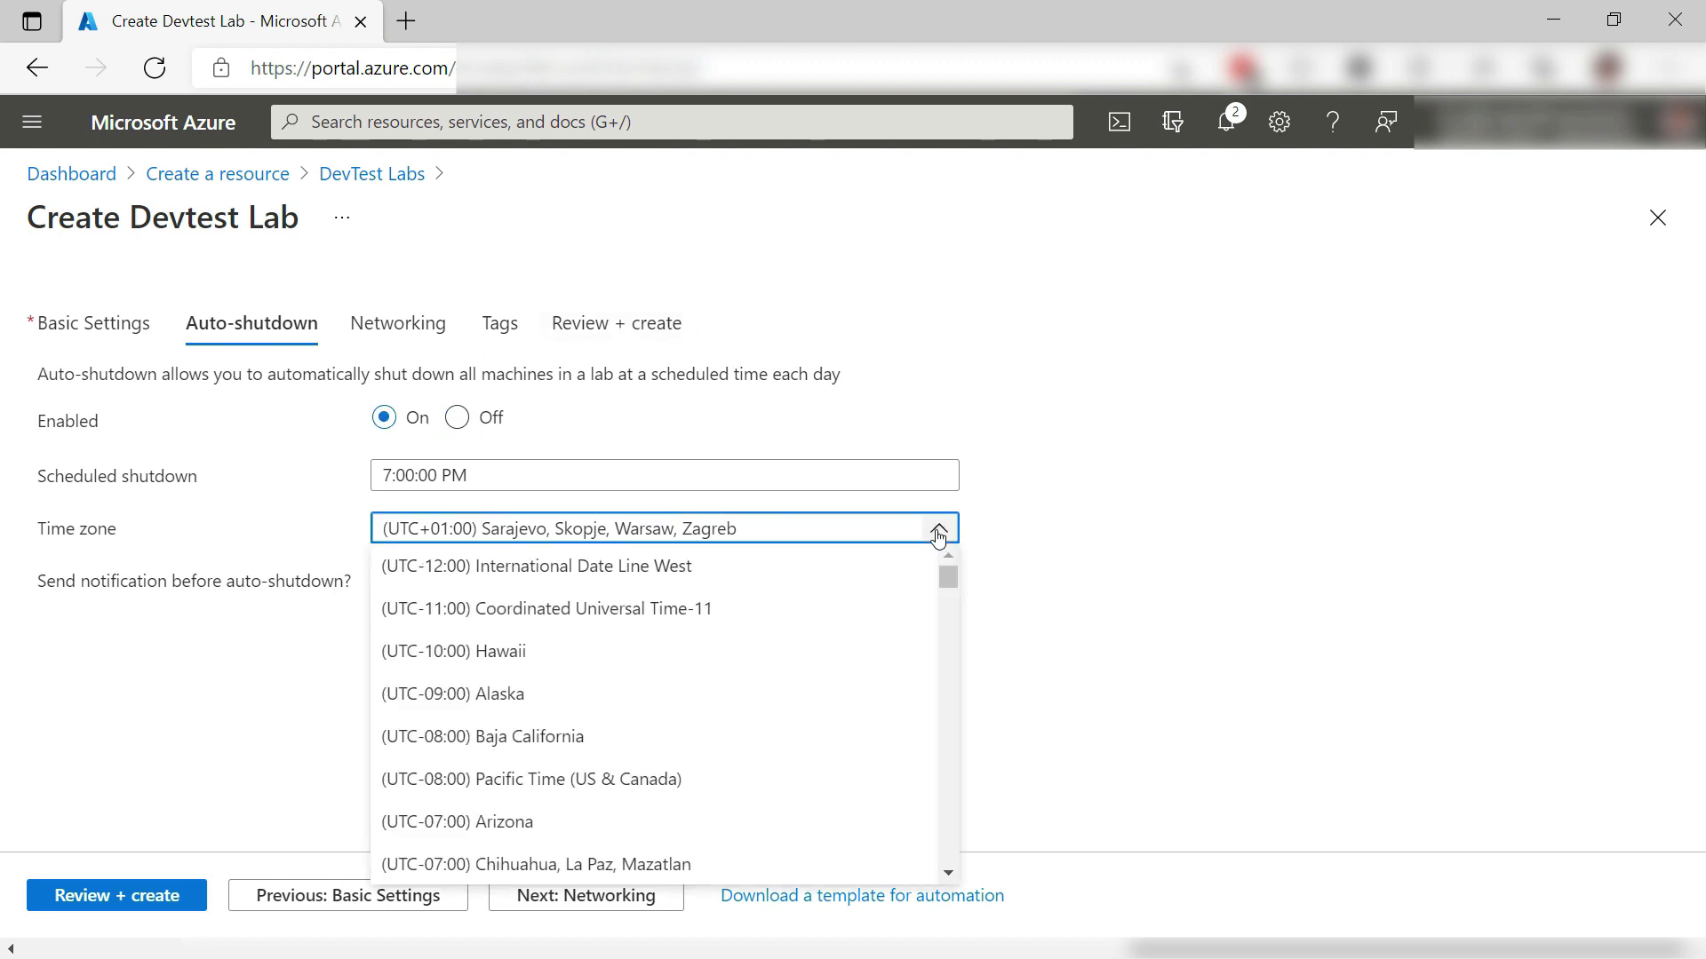
{"action": "left_click", "coordinate": [721, 781]}
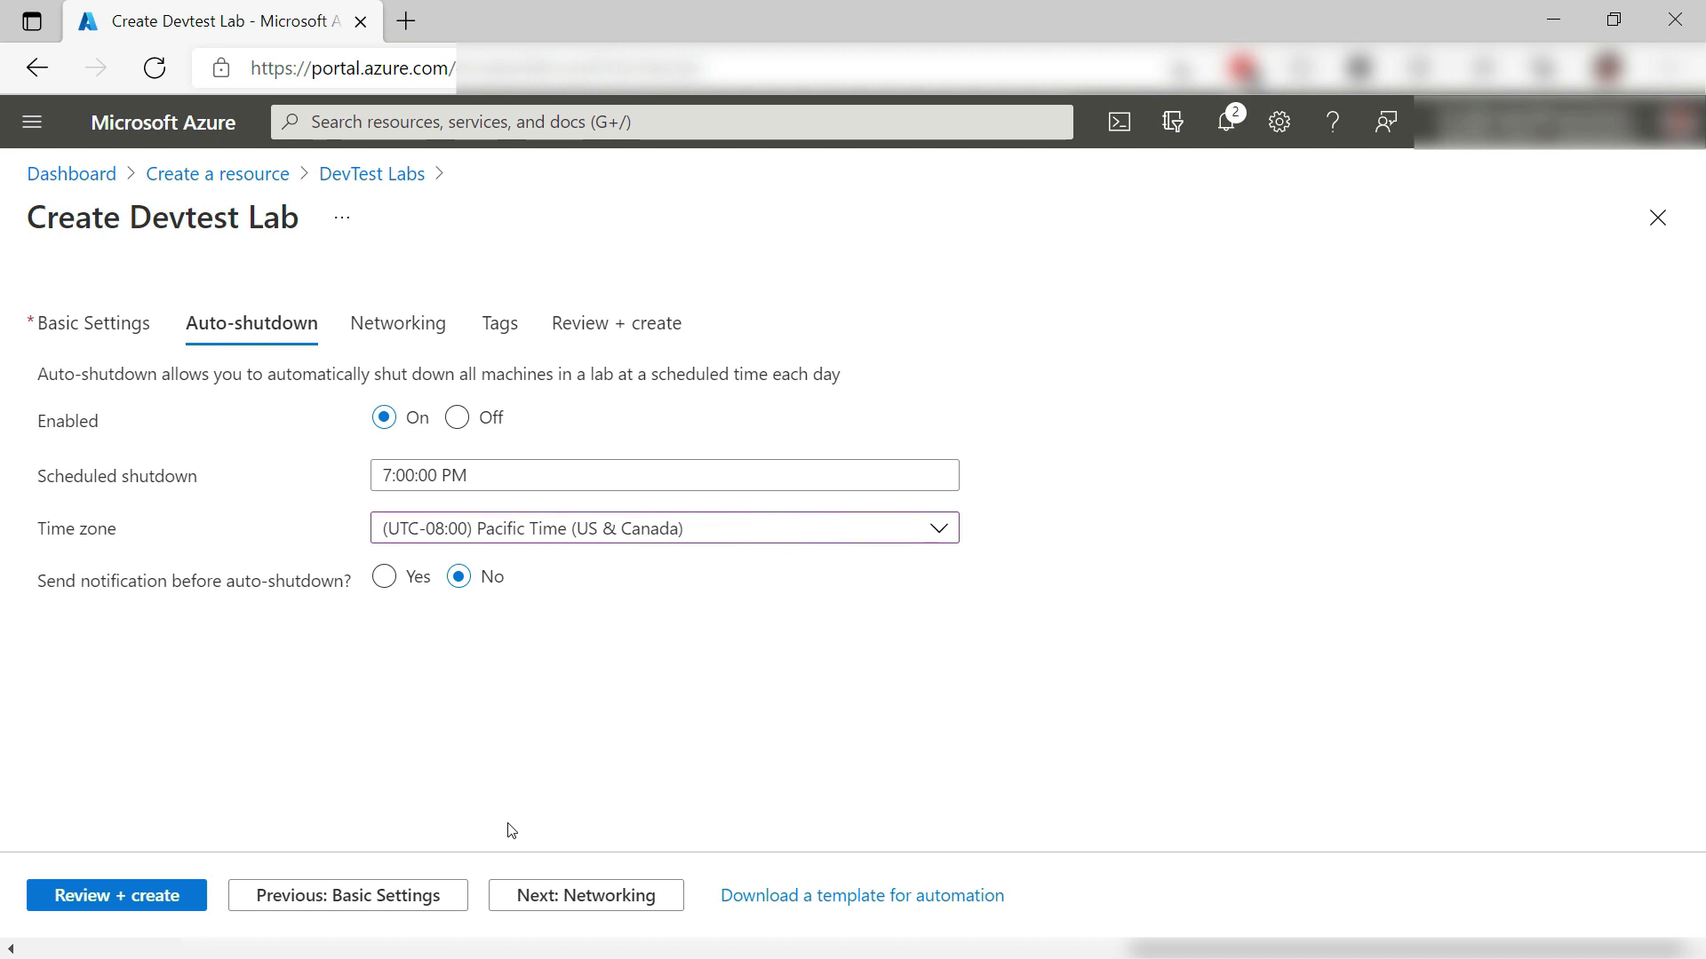
{"action": "left_click", "coordinate": [530, 899]}
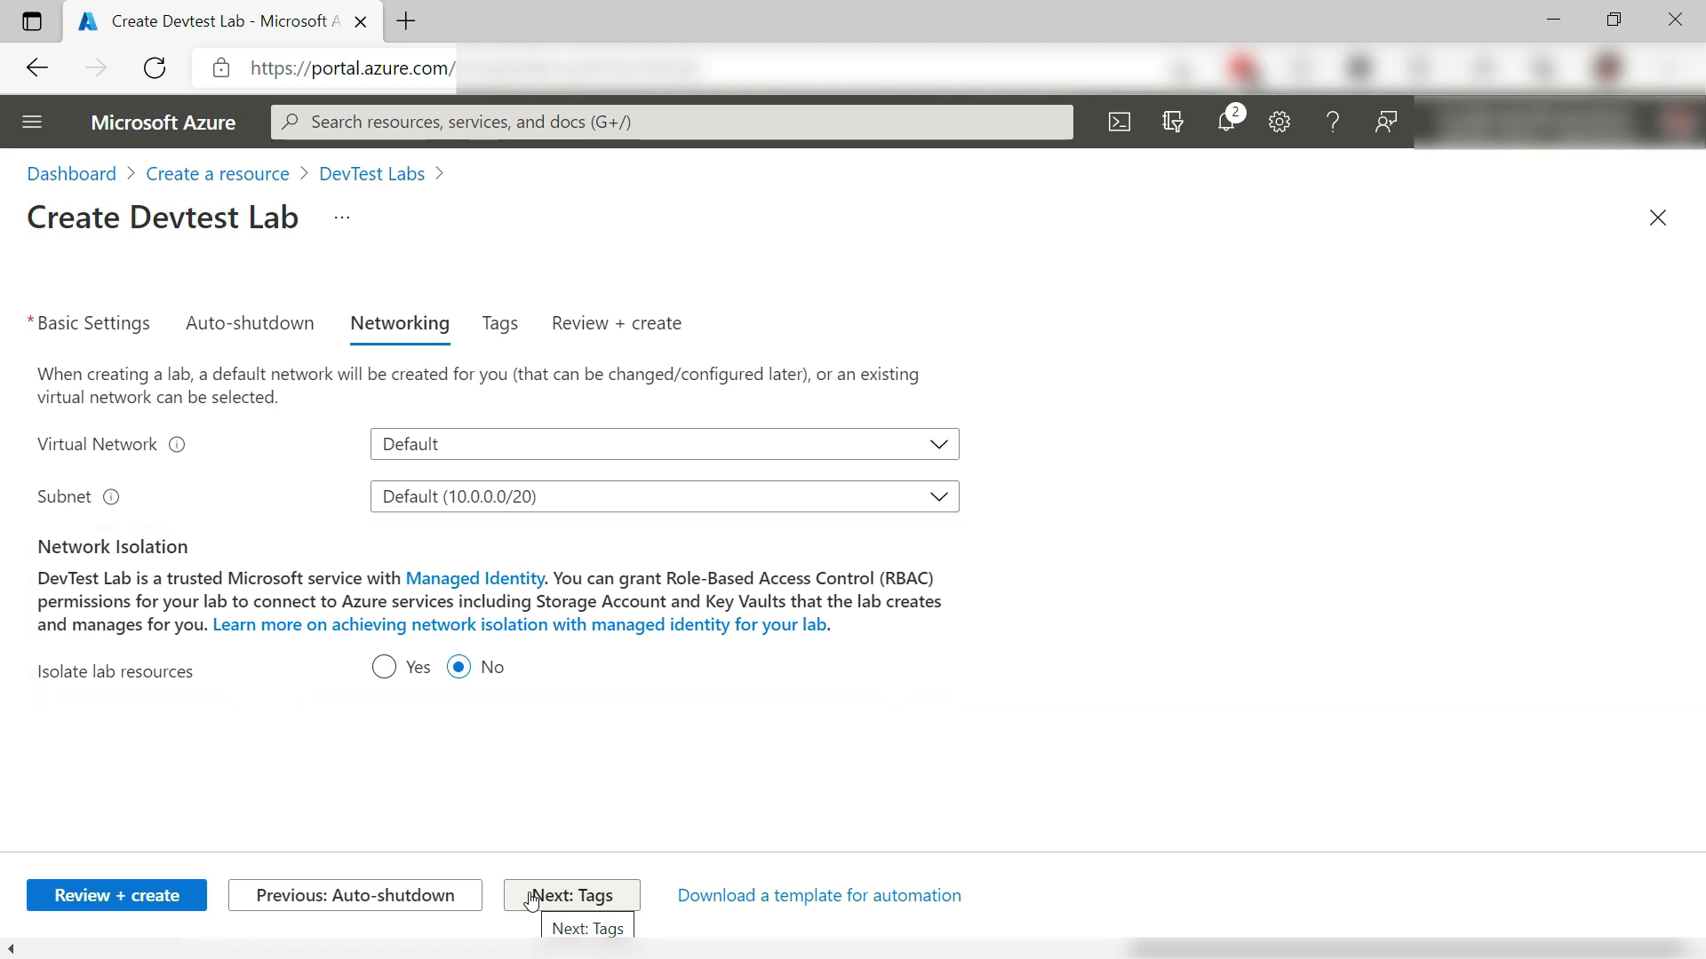
- Review and create the tipslab lab, then add a virtual machine to it
{"action": "left_click", "coordinate": [57, 897]}
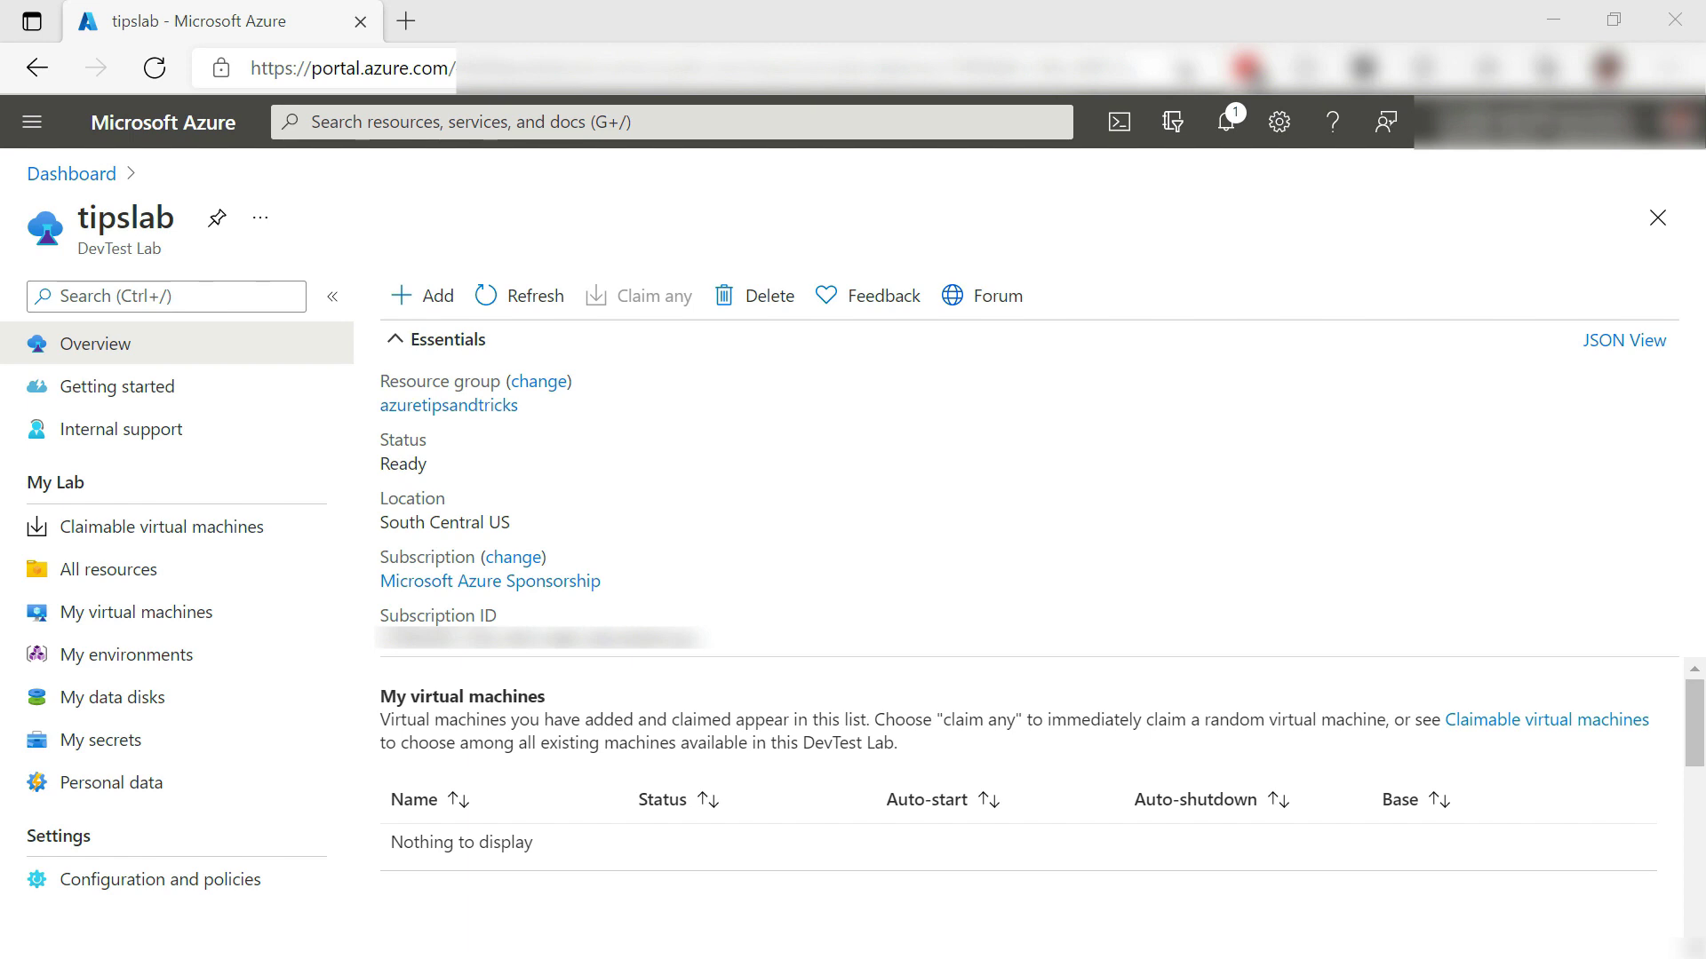
{"action": "left_click", "coordinate": [416, 296]}
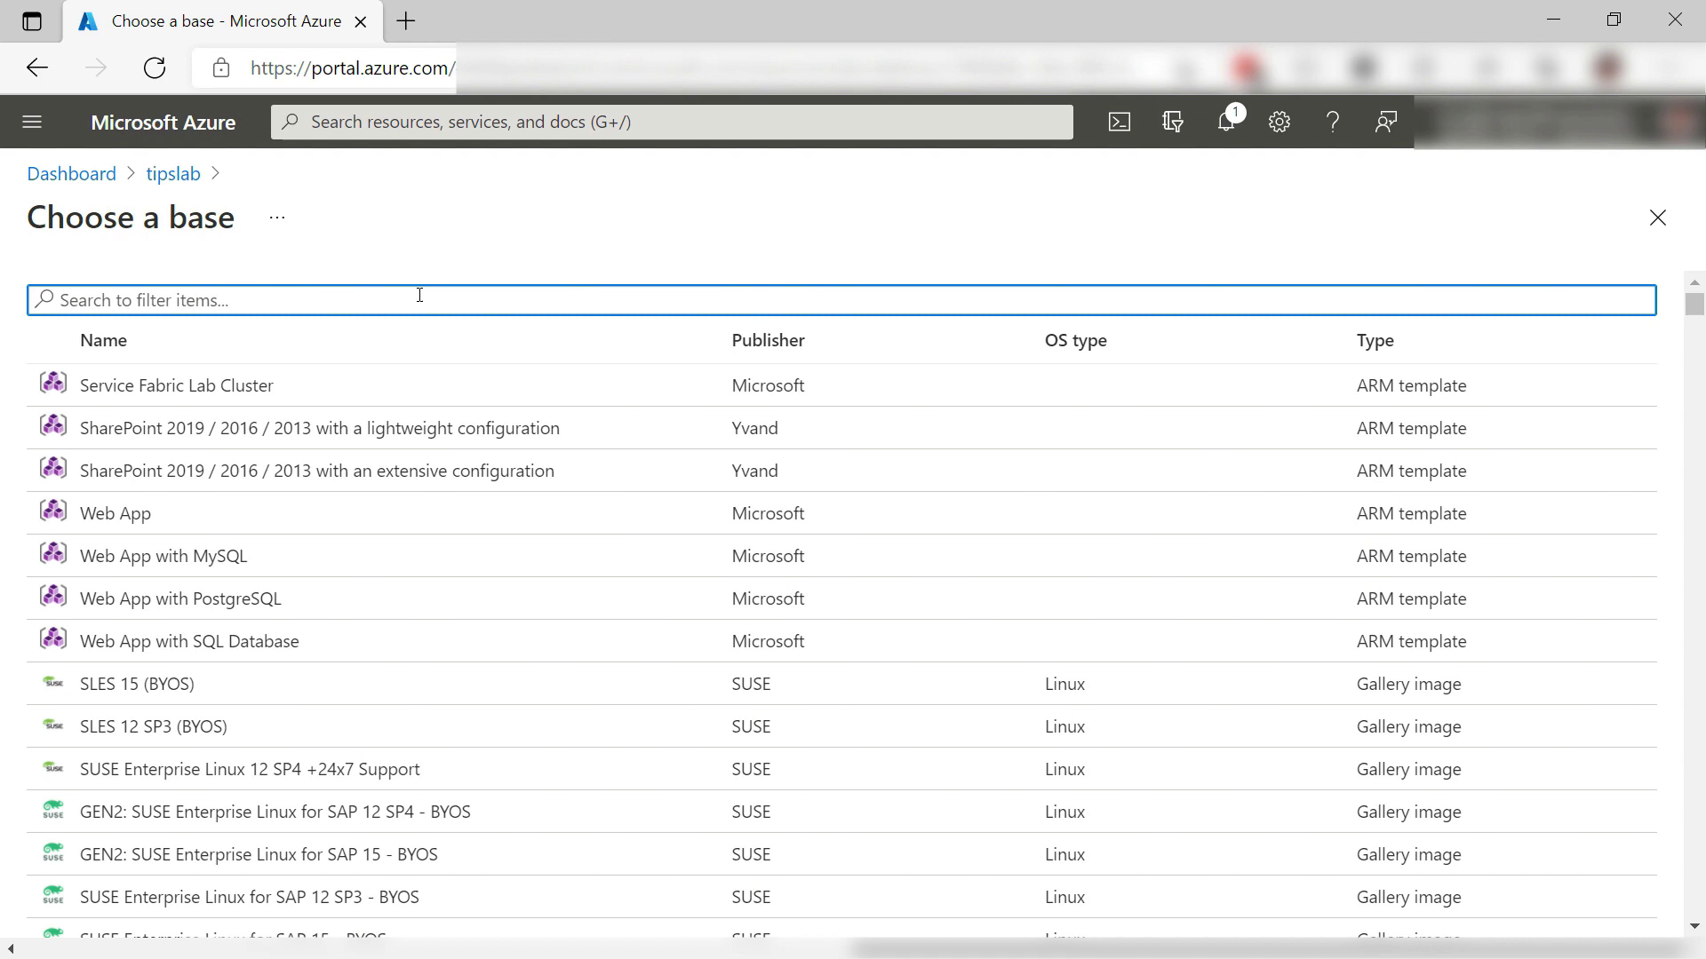
{"action": "type", "text": "visual"}
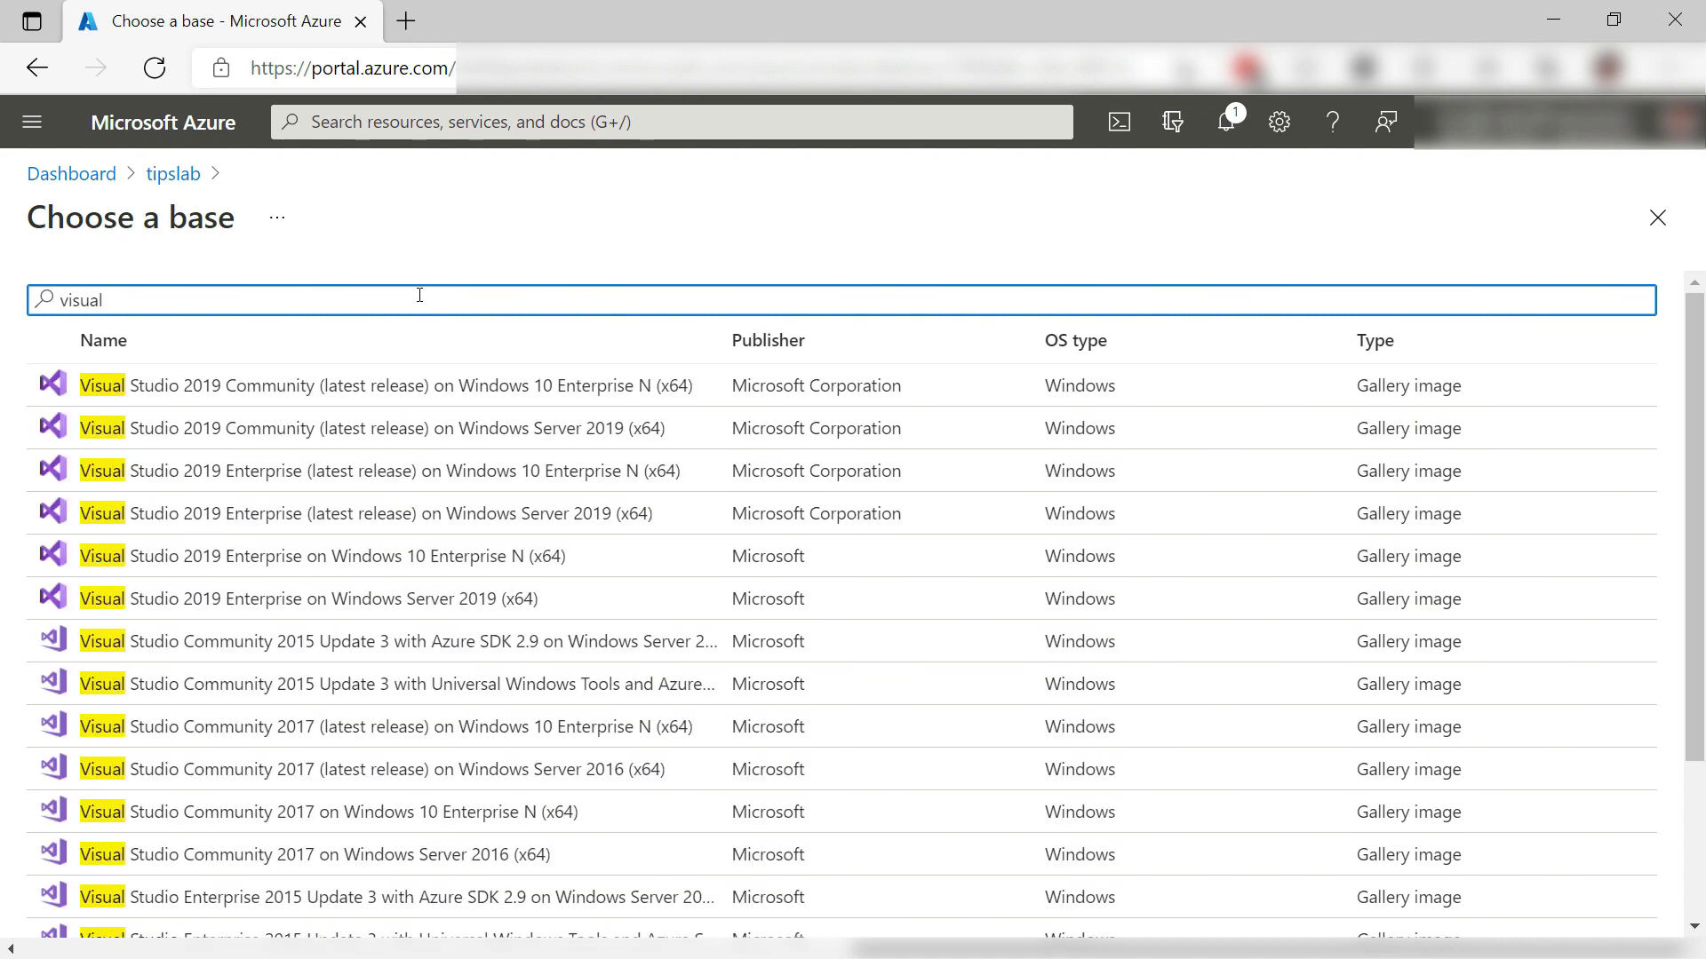
- Choose the Visual Studio 2019 Community on Windows 10 Enterprise N (x64) base image
{"action": "left_click", "coordinate": [491, 385]}
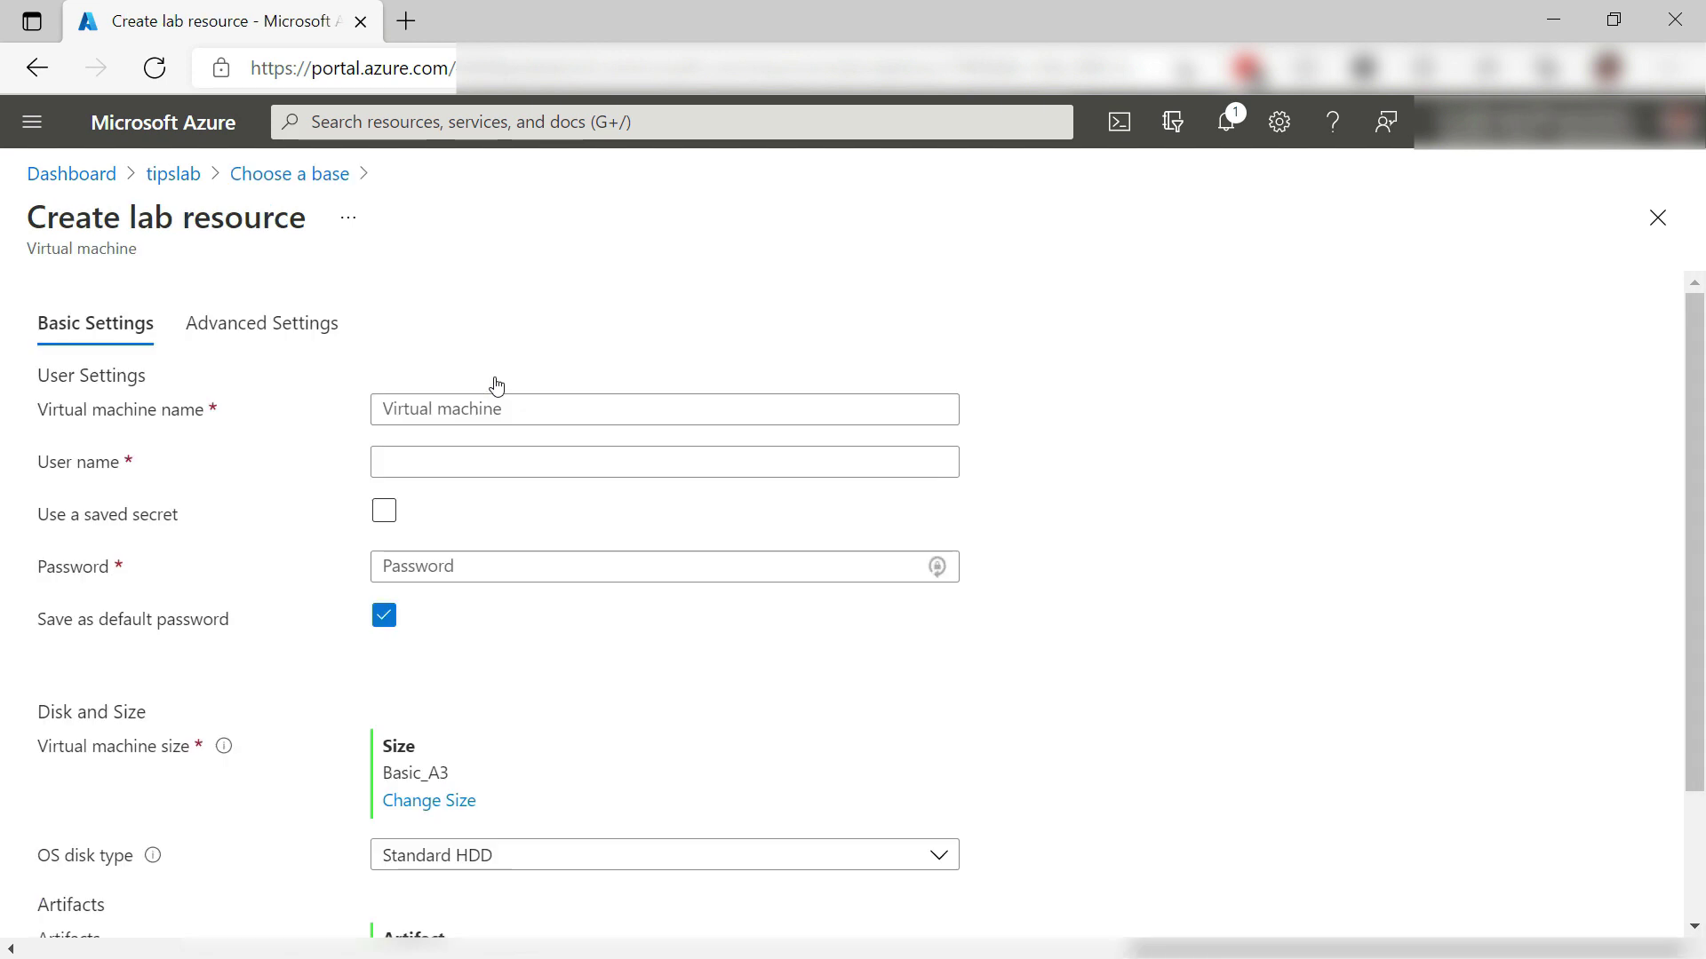
{"action": "type", "text": "lab001"}
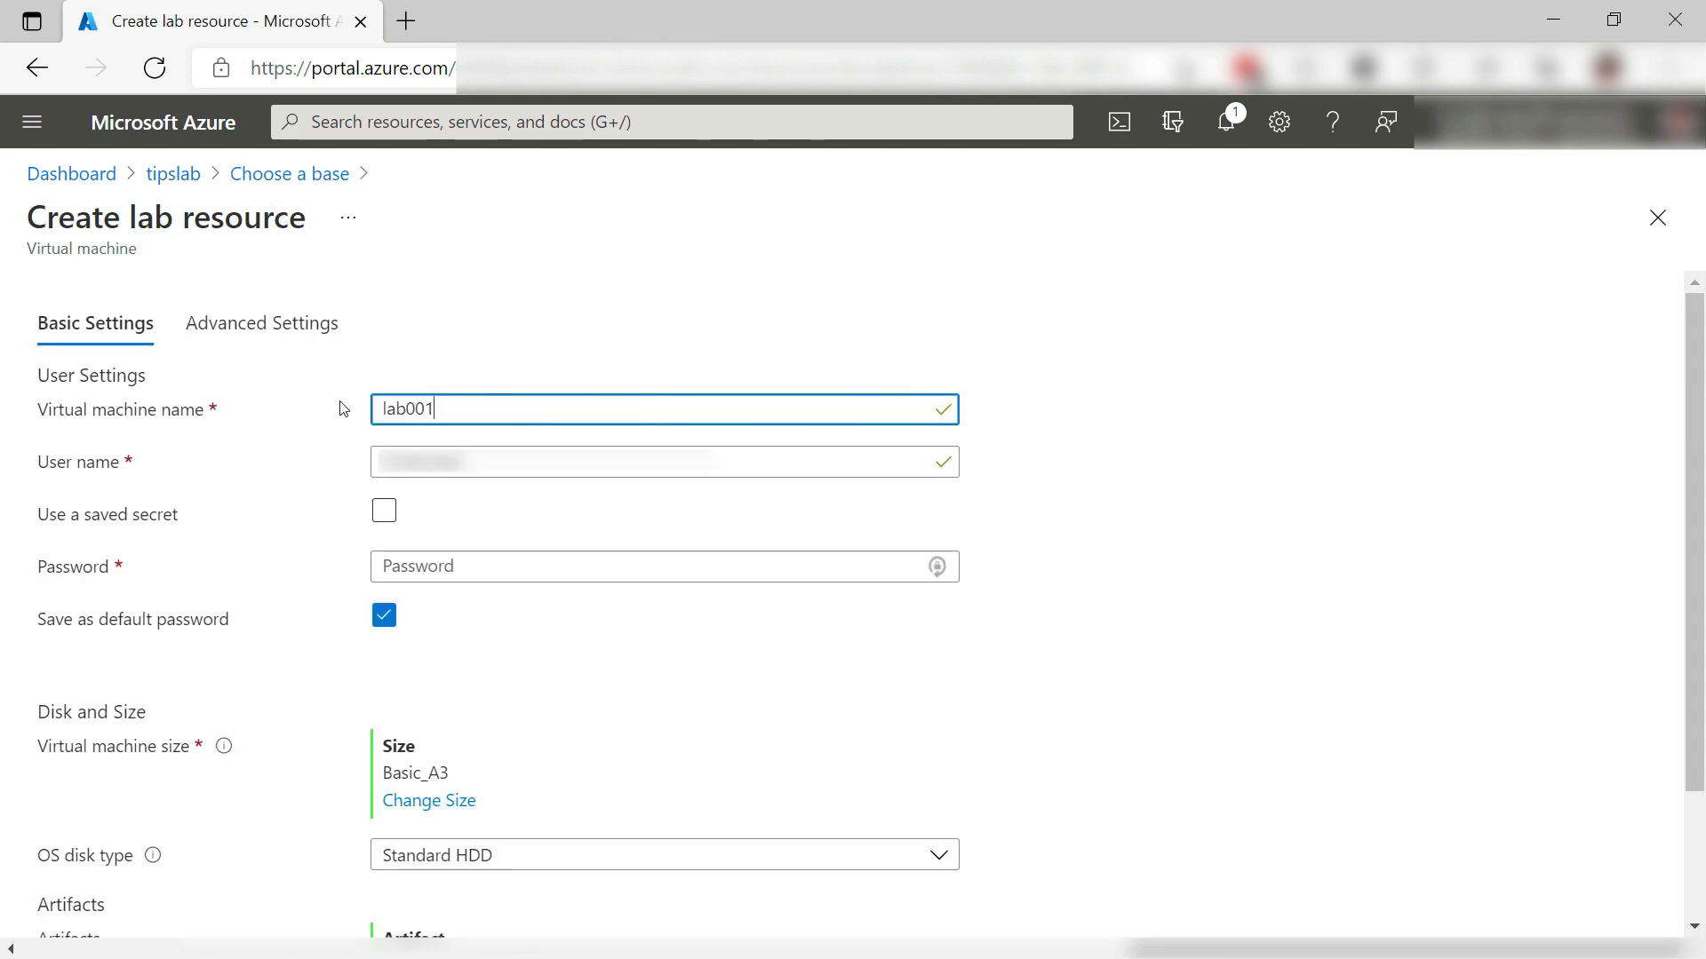
- Set VM name lab001, user labuser, a password, and size Standard_DS2_v2
{"action": "key", "text": "Tab"}
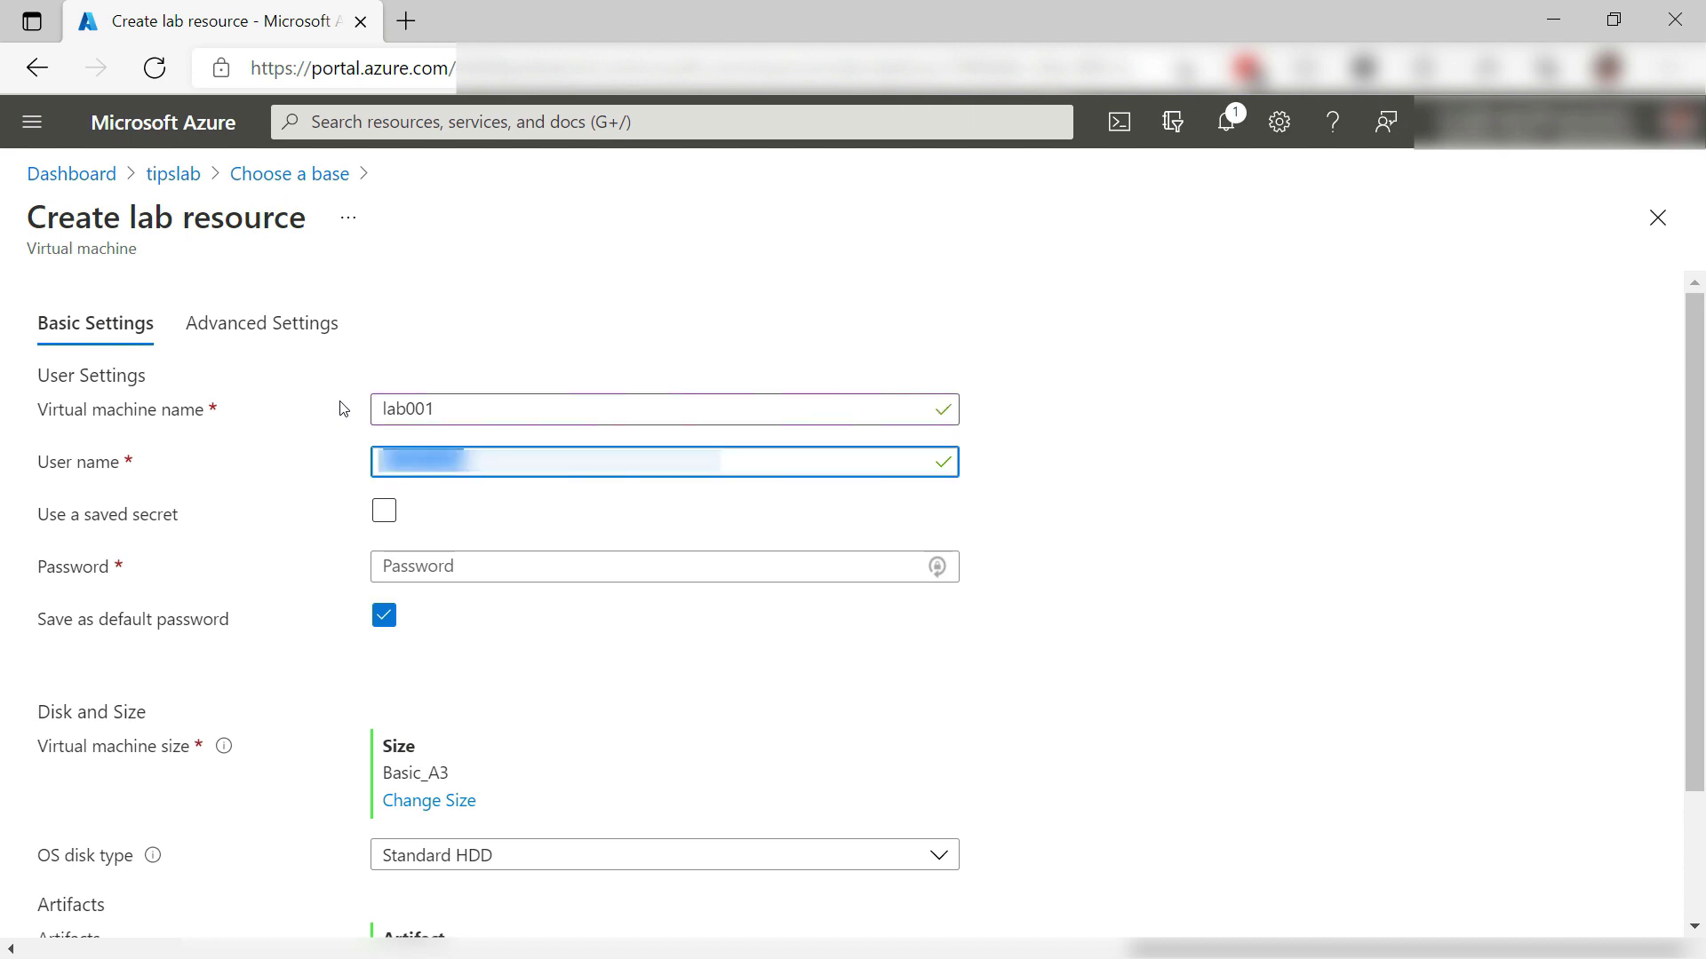
{"action": "type", "text": "labuser"}
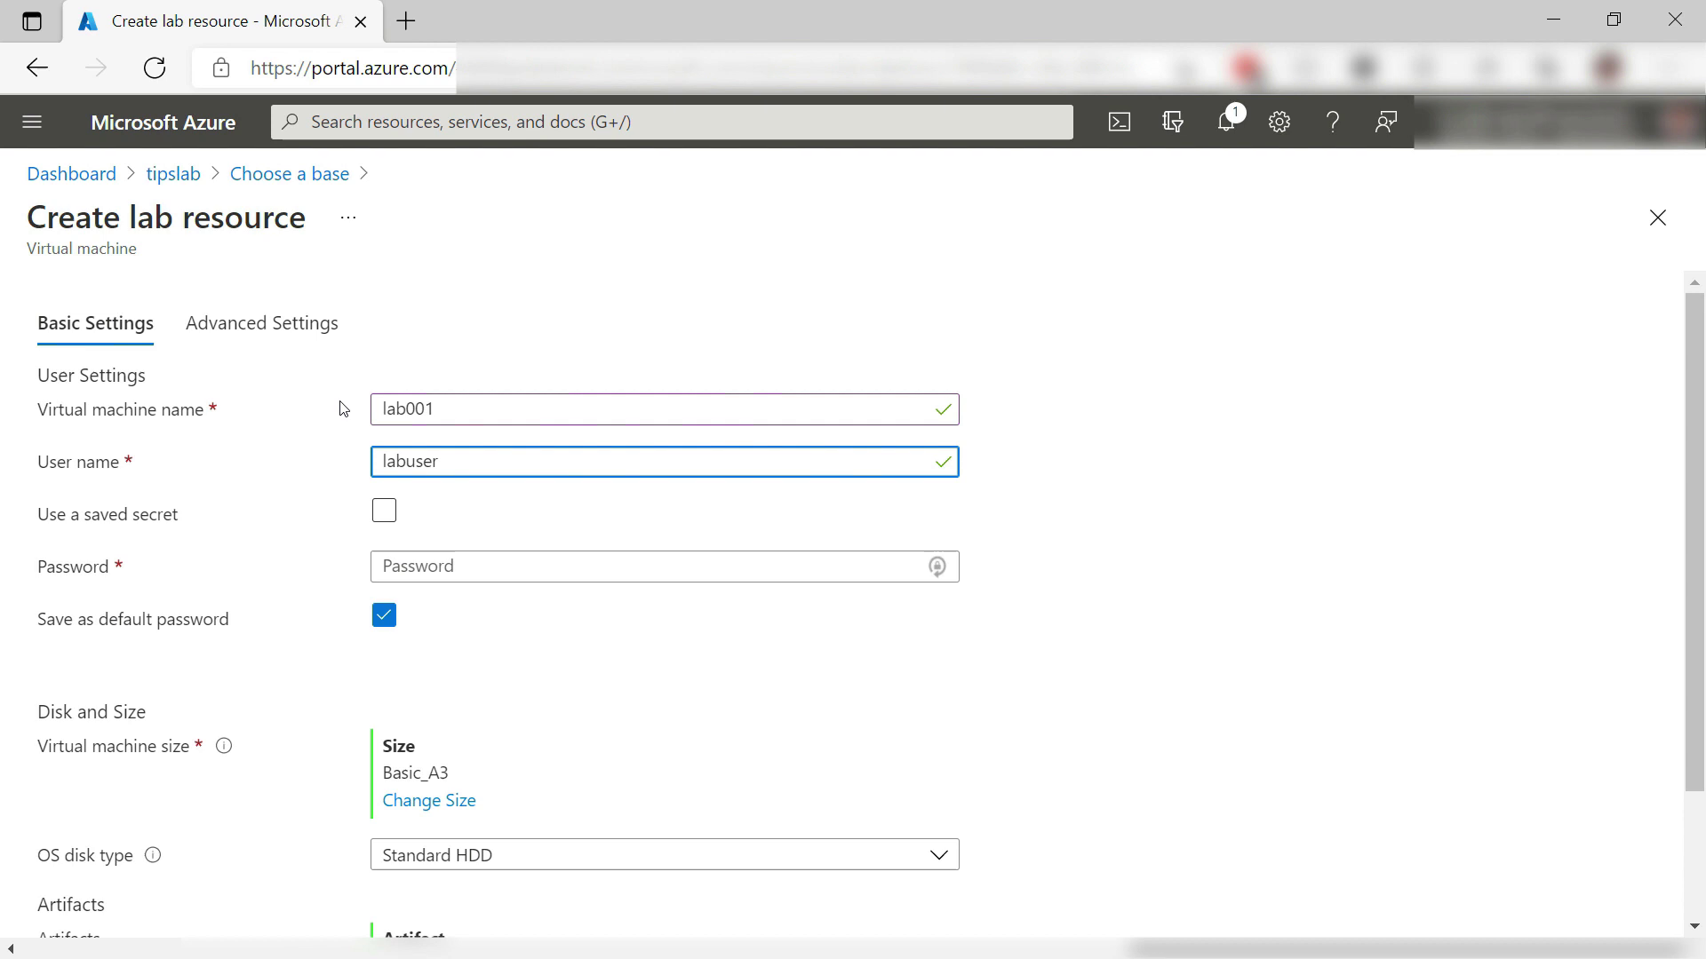
{"action": "left_click", "coordinate": [601, 556]}
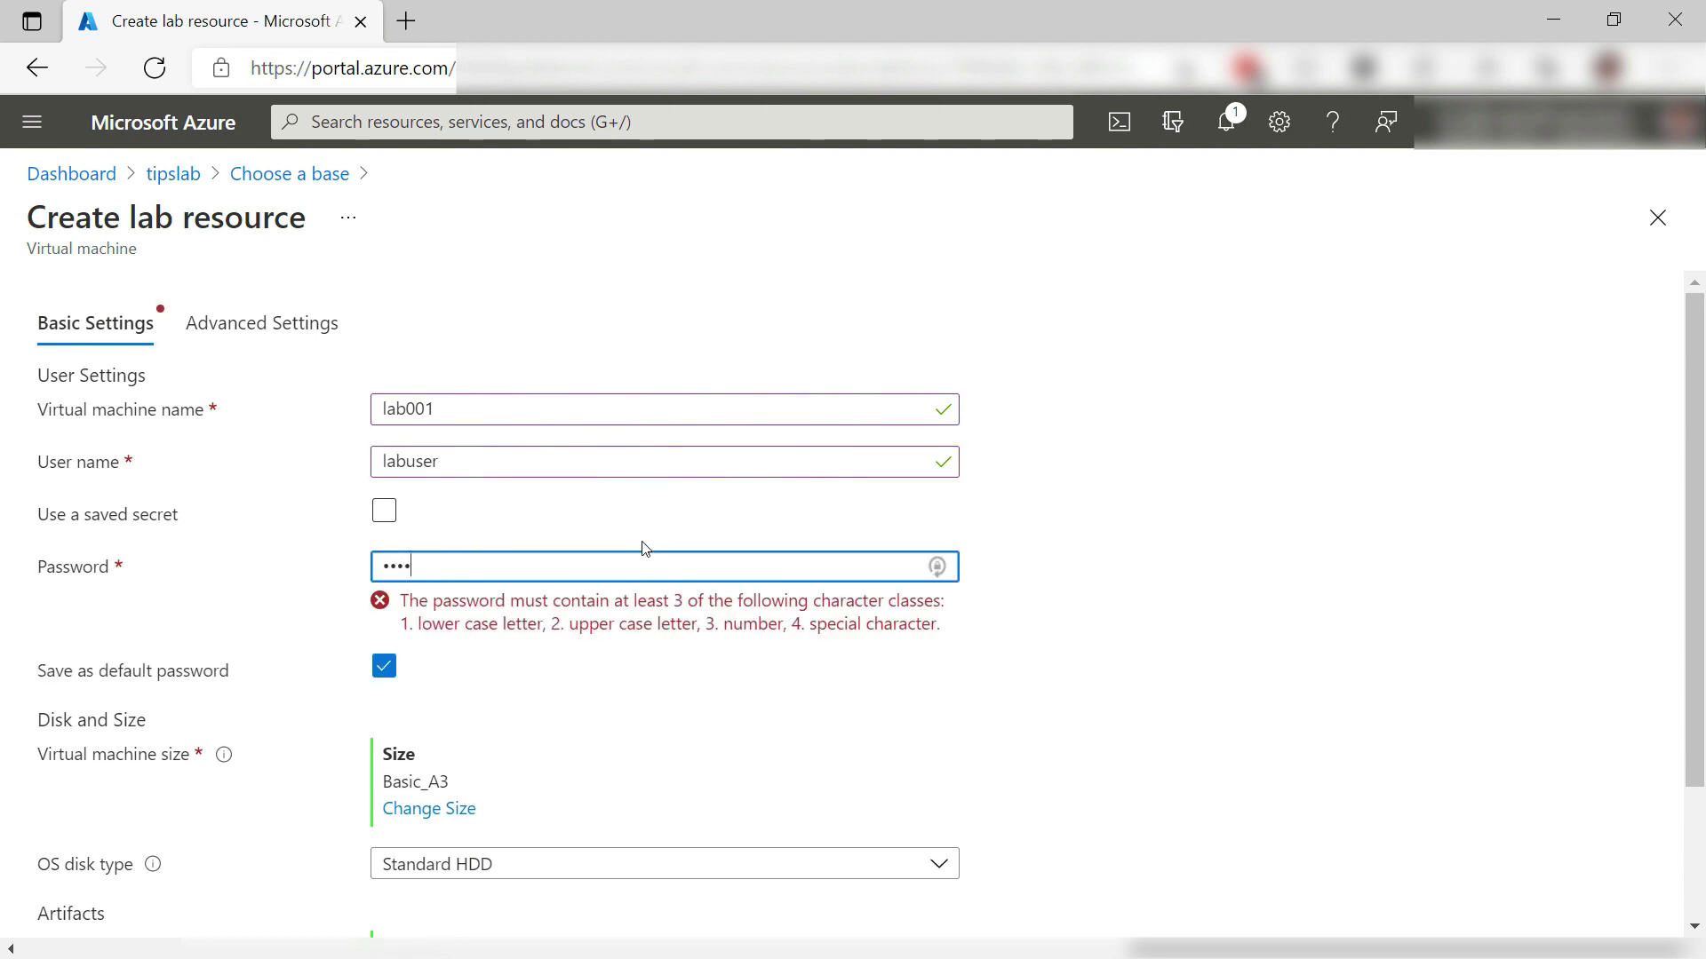
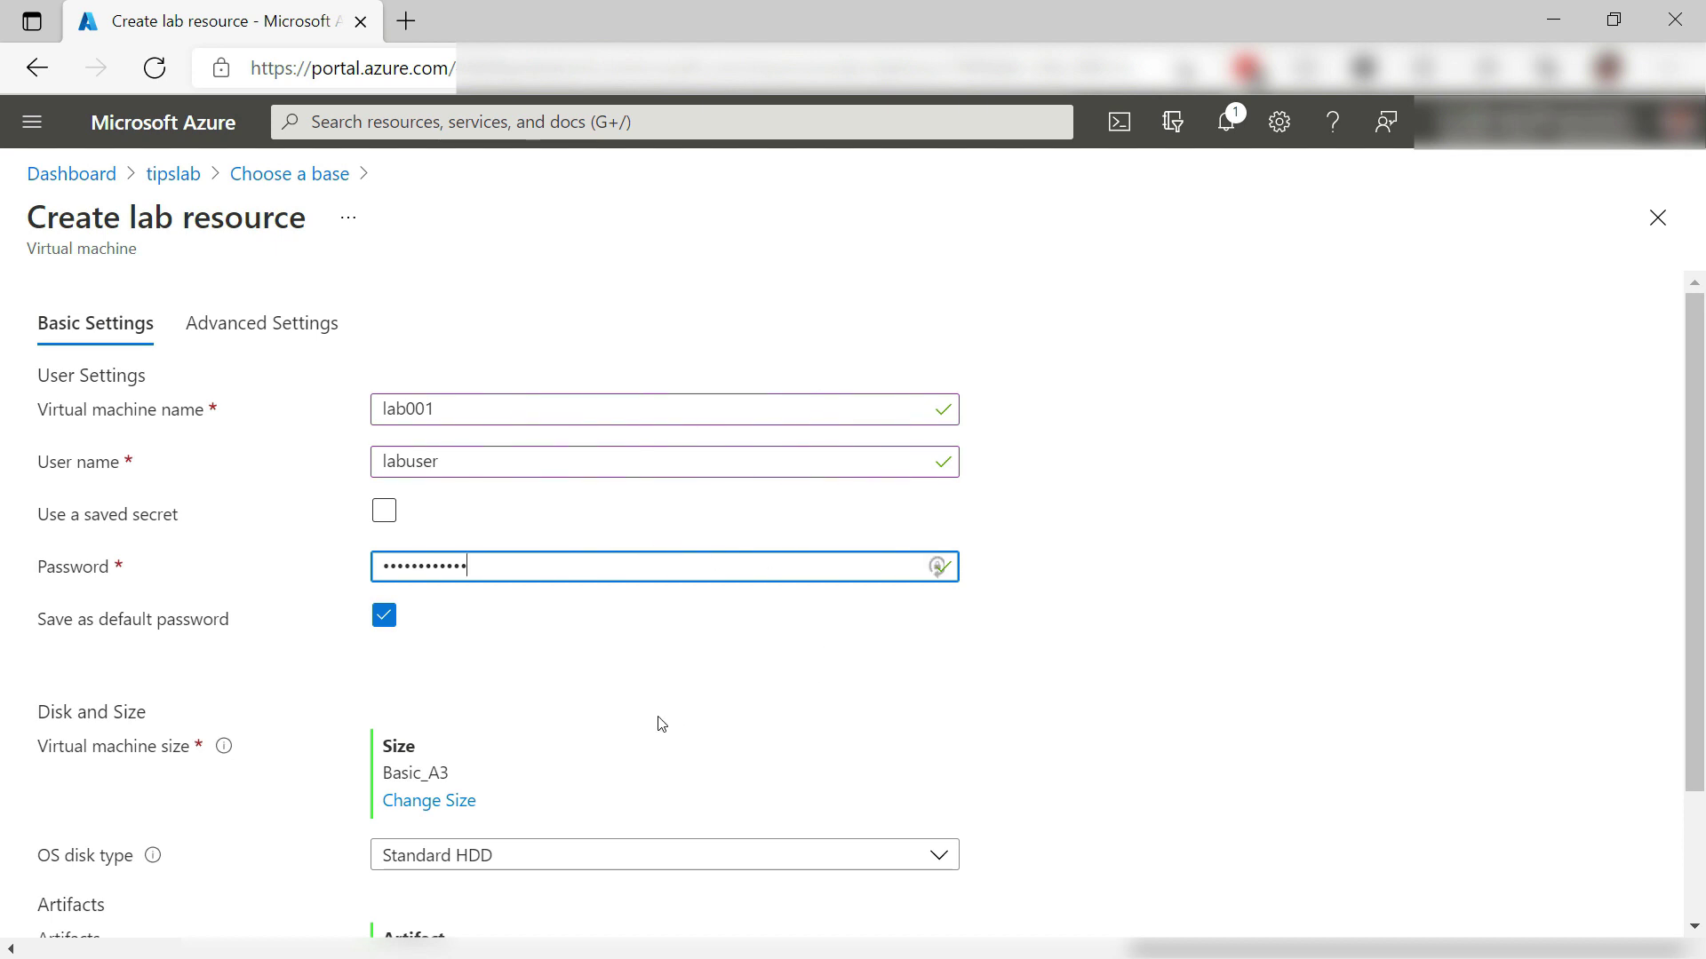
{"action": "scroll", "coordinate": [661, 724], "scroll_direction": "down", "scroll_amount": 2}
{"action": "left_click", "coordinate": [451, 640]}
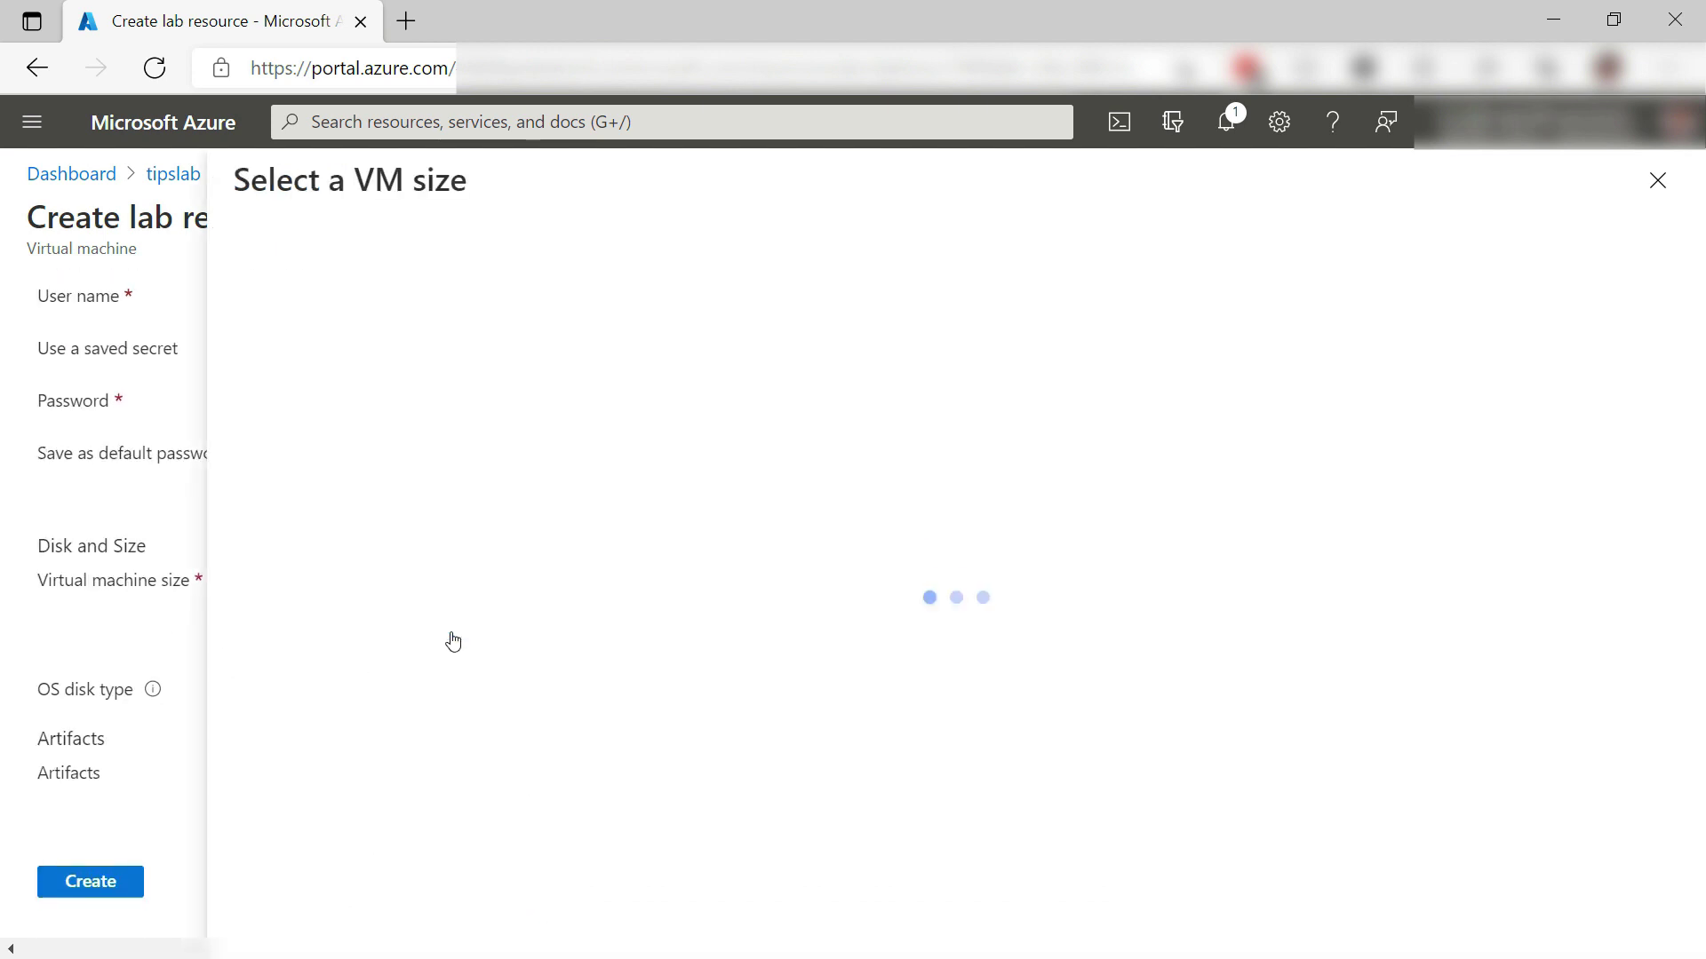
{"action": "left_click", "coordinate": [421, 730]}
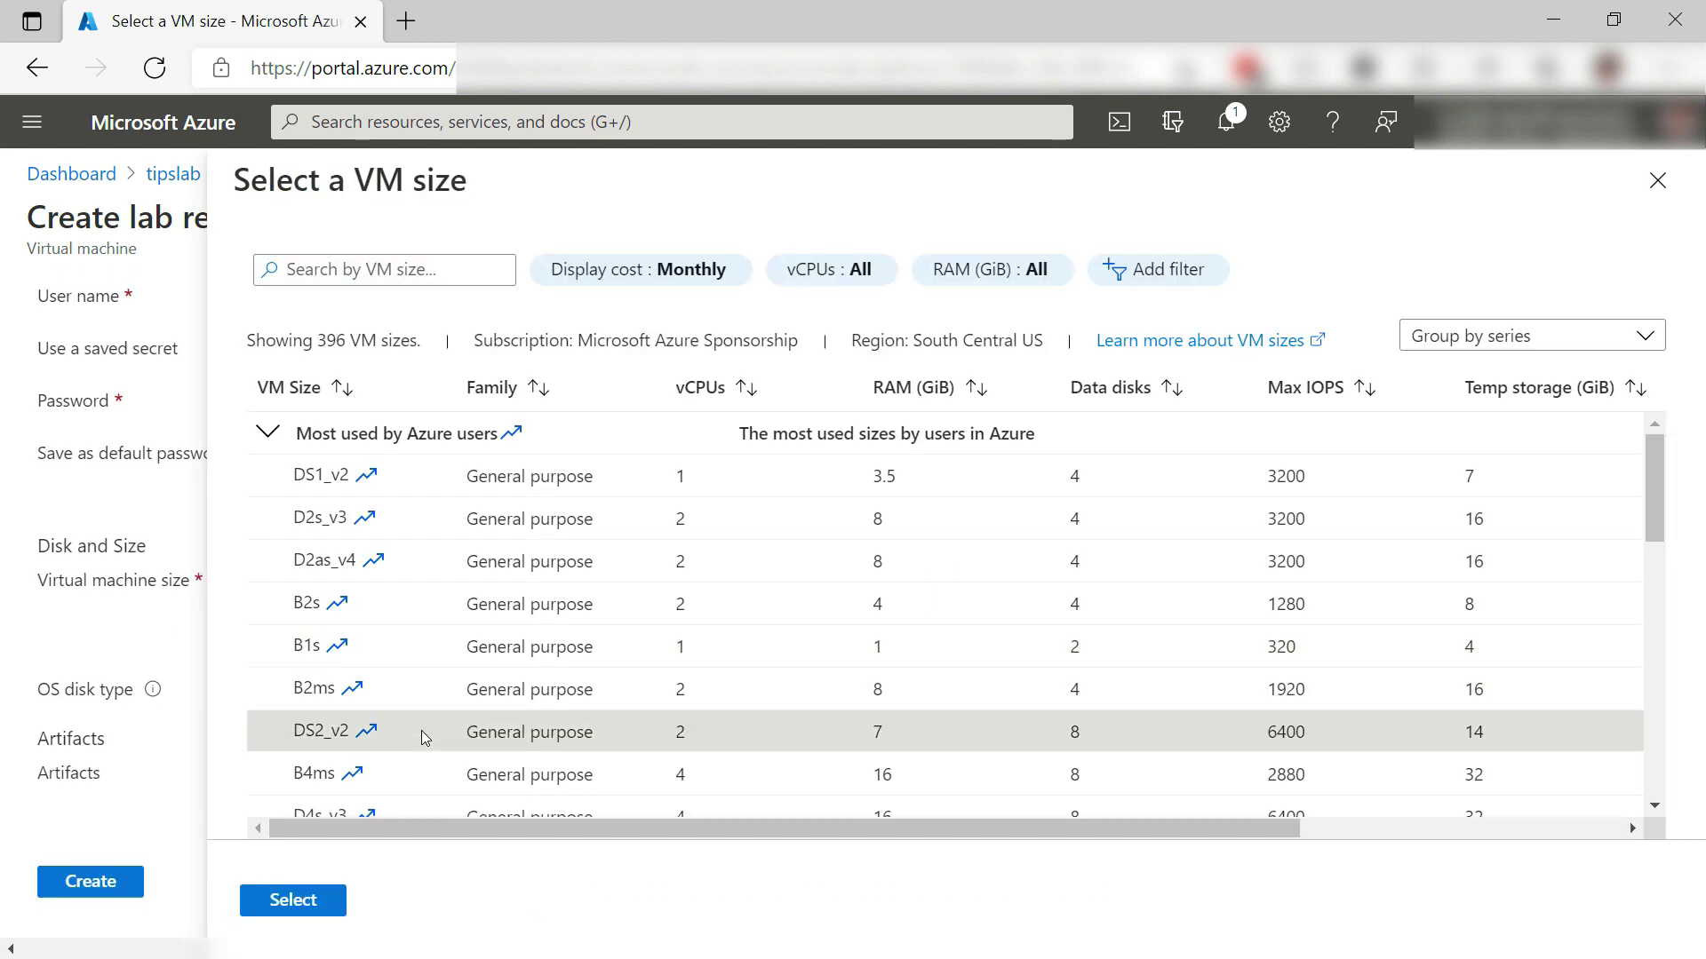
{"action": "left_click", "coordinate": [296, 901]}
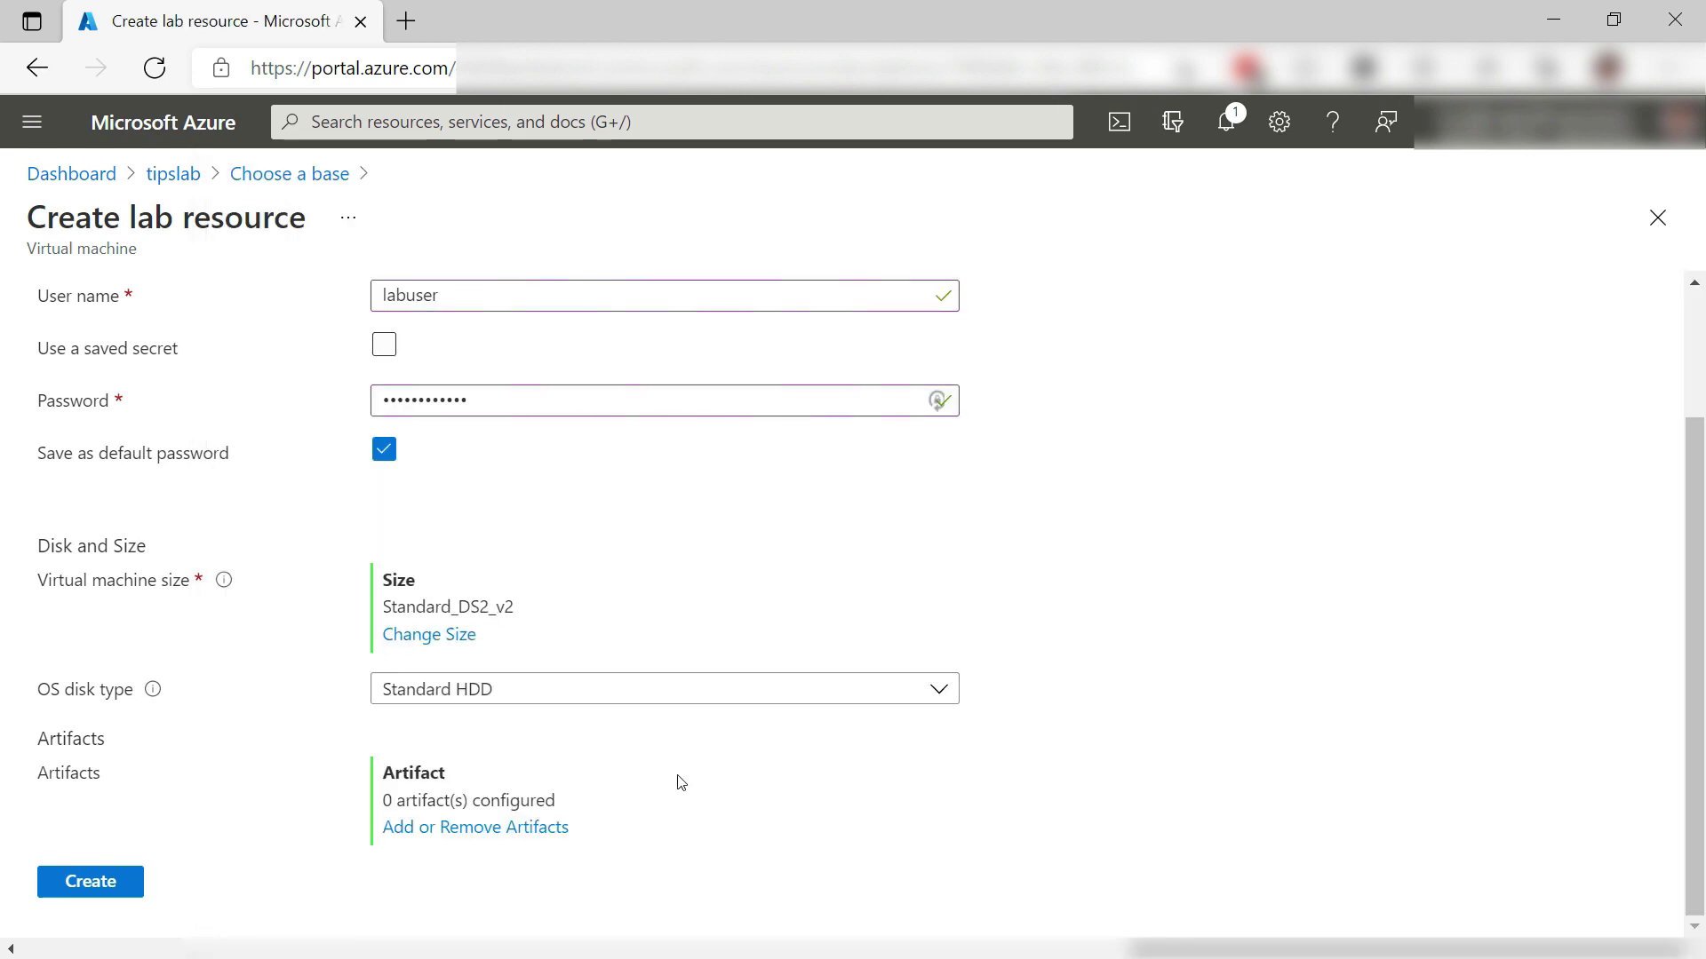
- Search for and add the Notepad++, Node JS and Visual Studio Code artifacts
{"action": "left_click", "coordinate": [544, 832]}
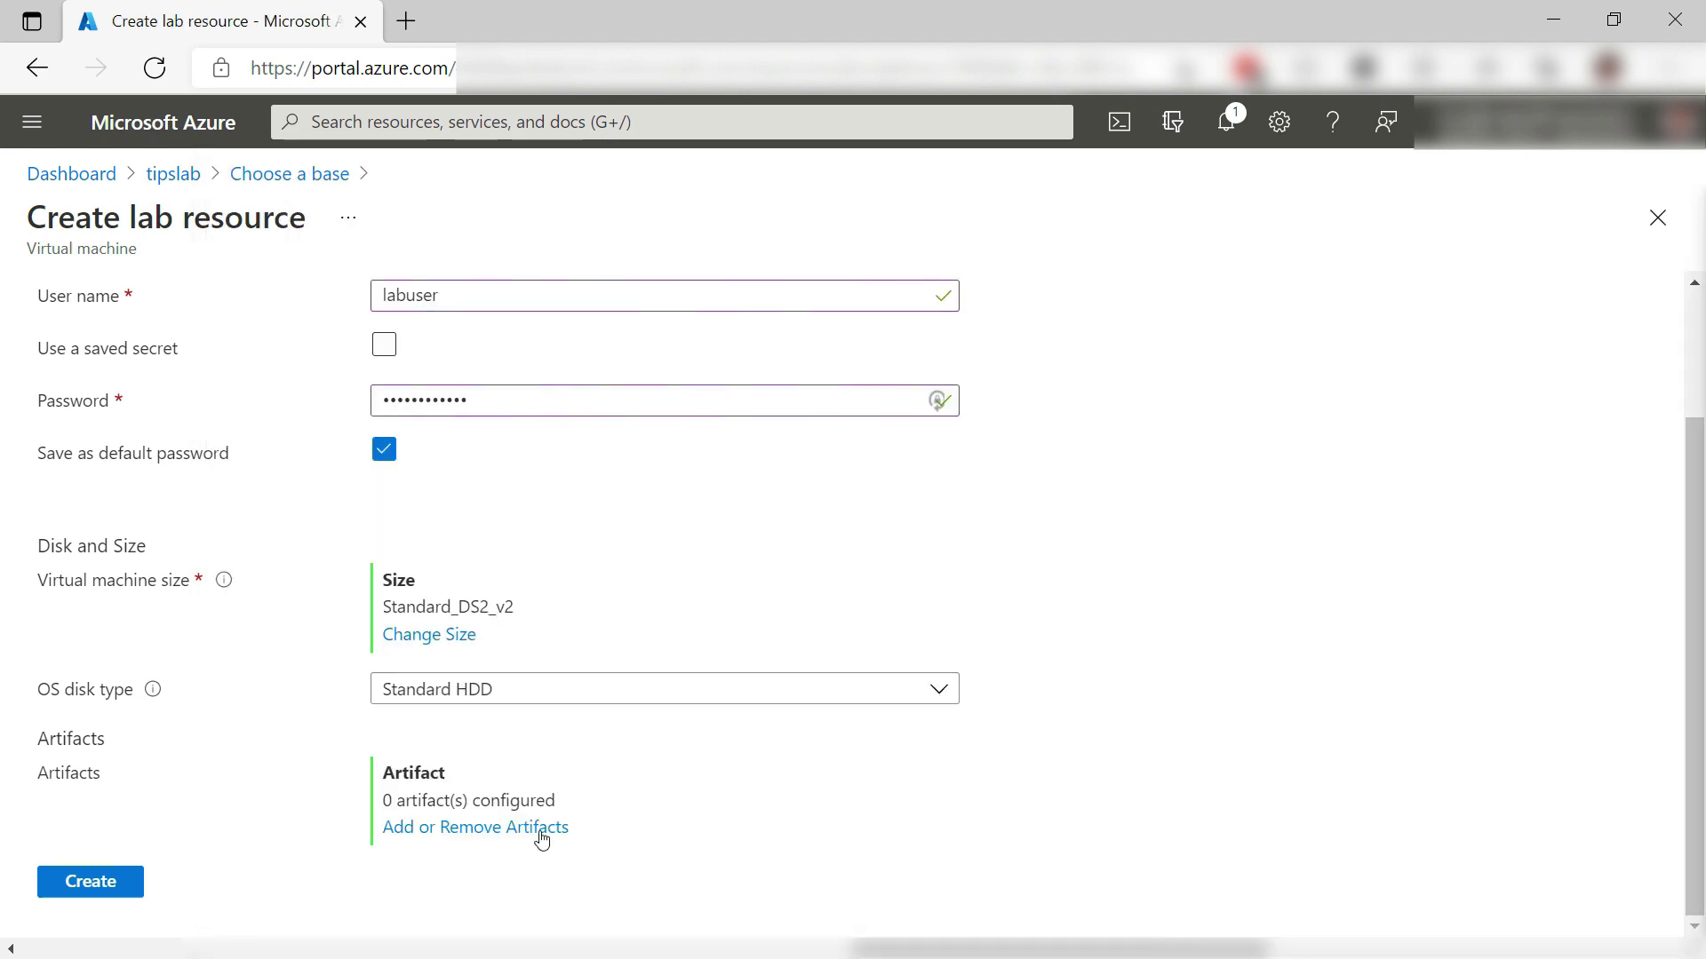
{"action": "left_click", "coordinate": [430, 543]}
{"action": "type", "text": "no"}
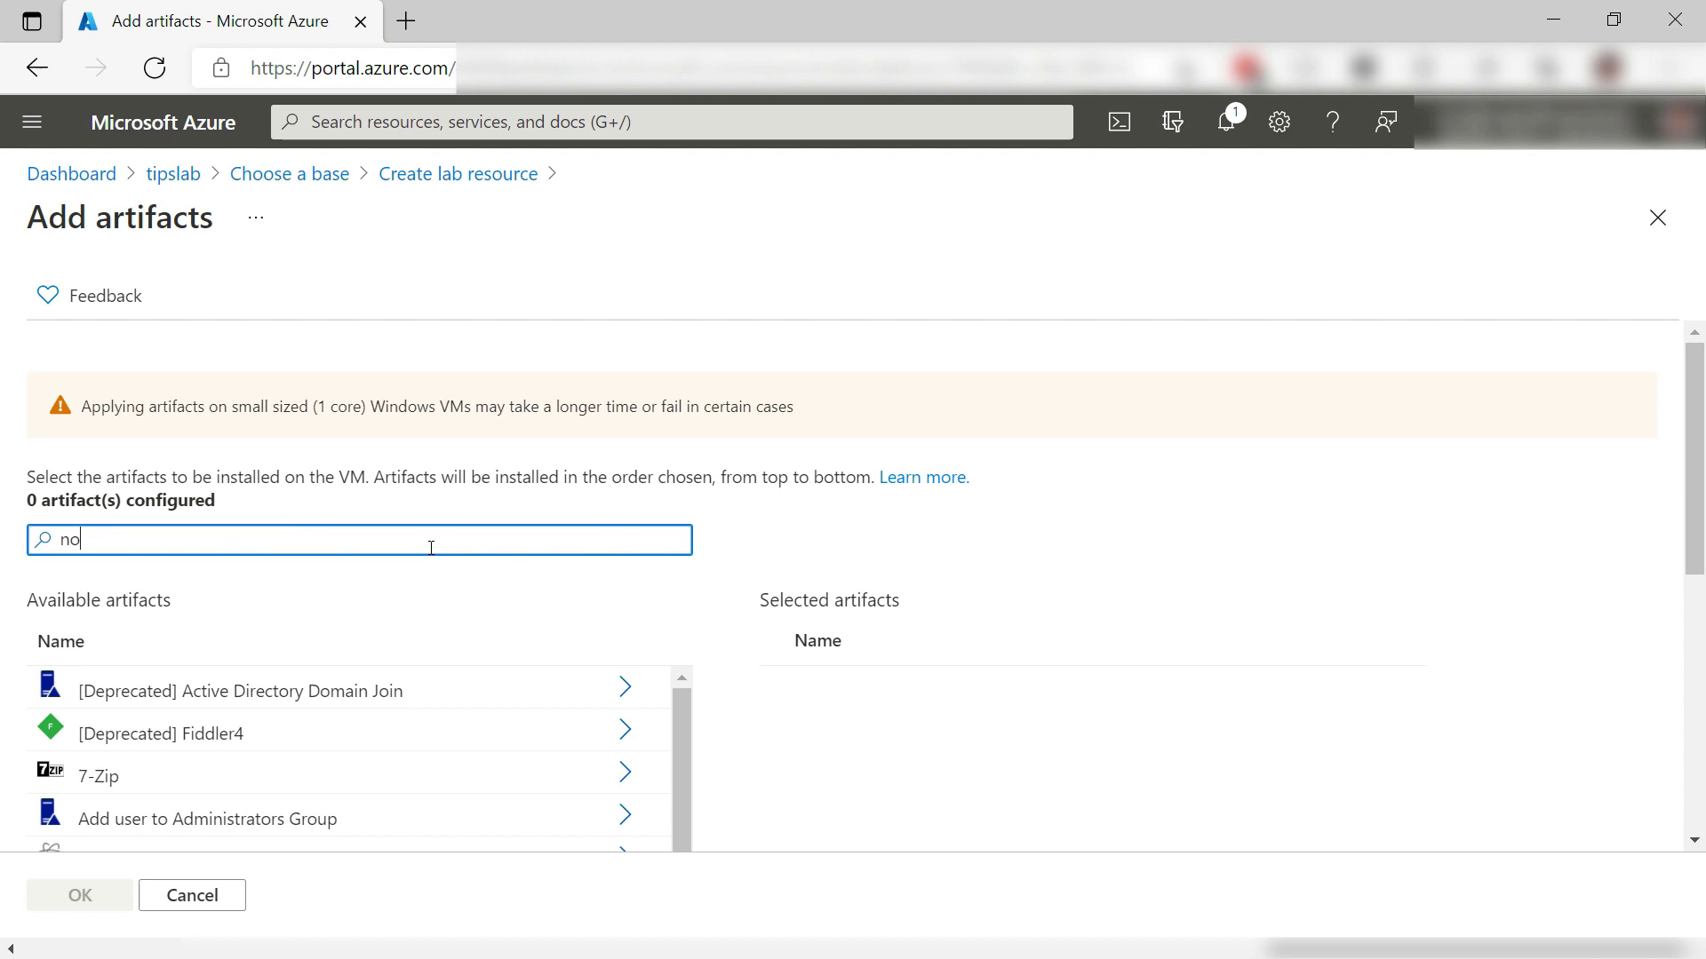
{"action": "type", "text": "tepad"}
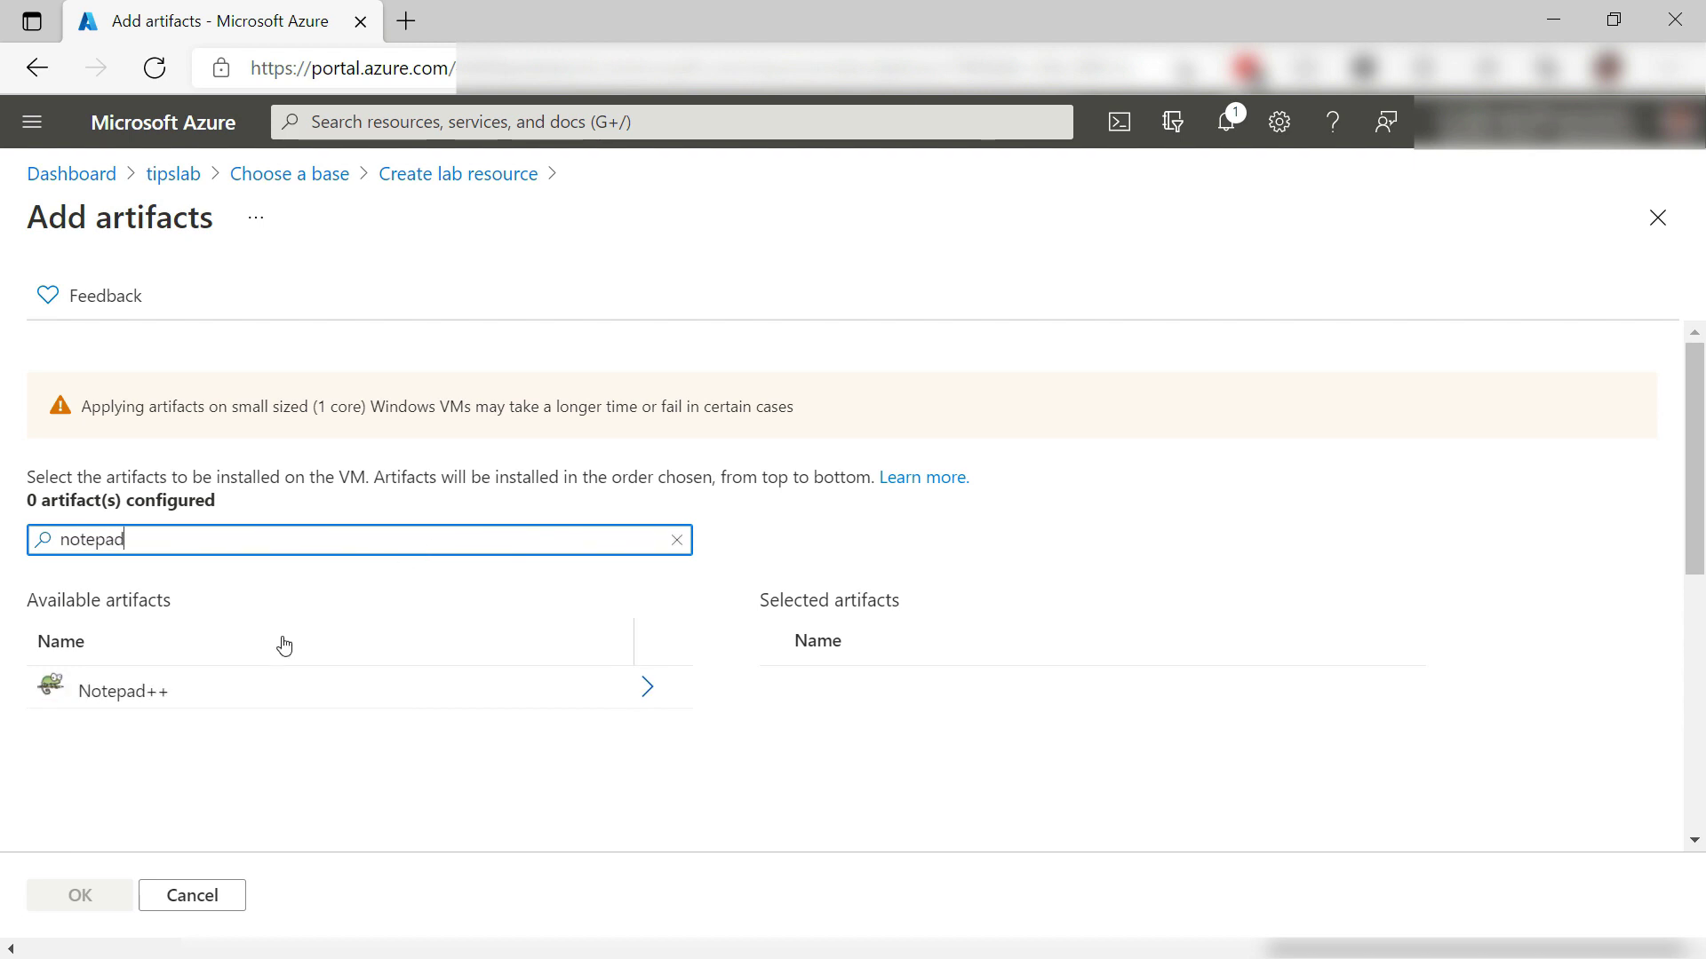
{"action": "left_click", "coordinate": [644, 693]}
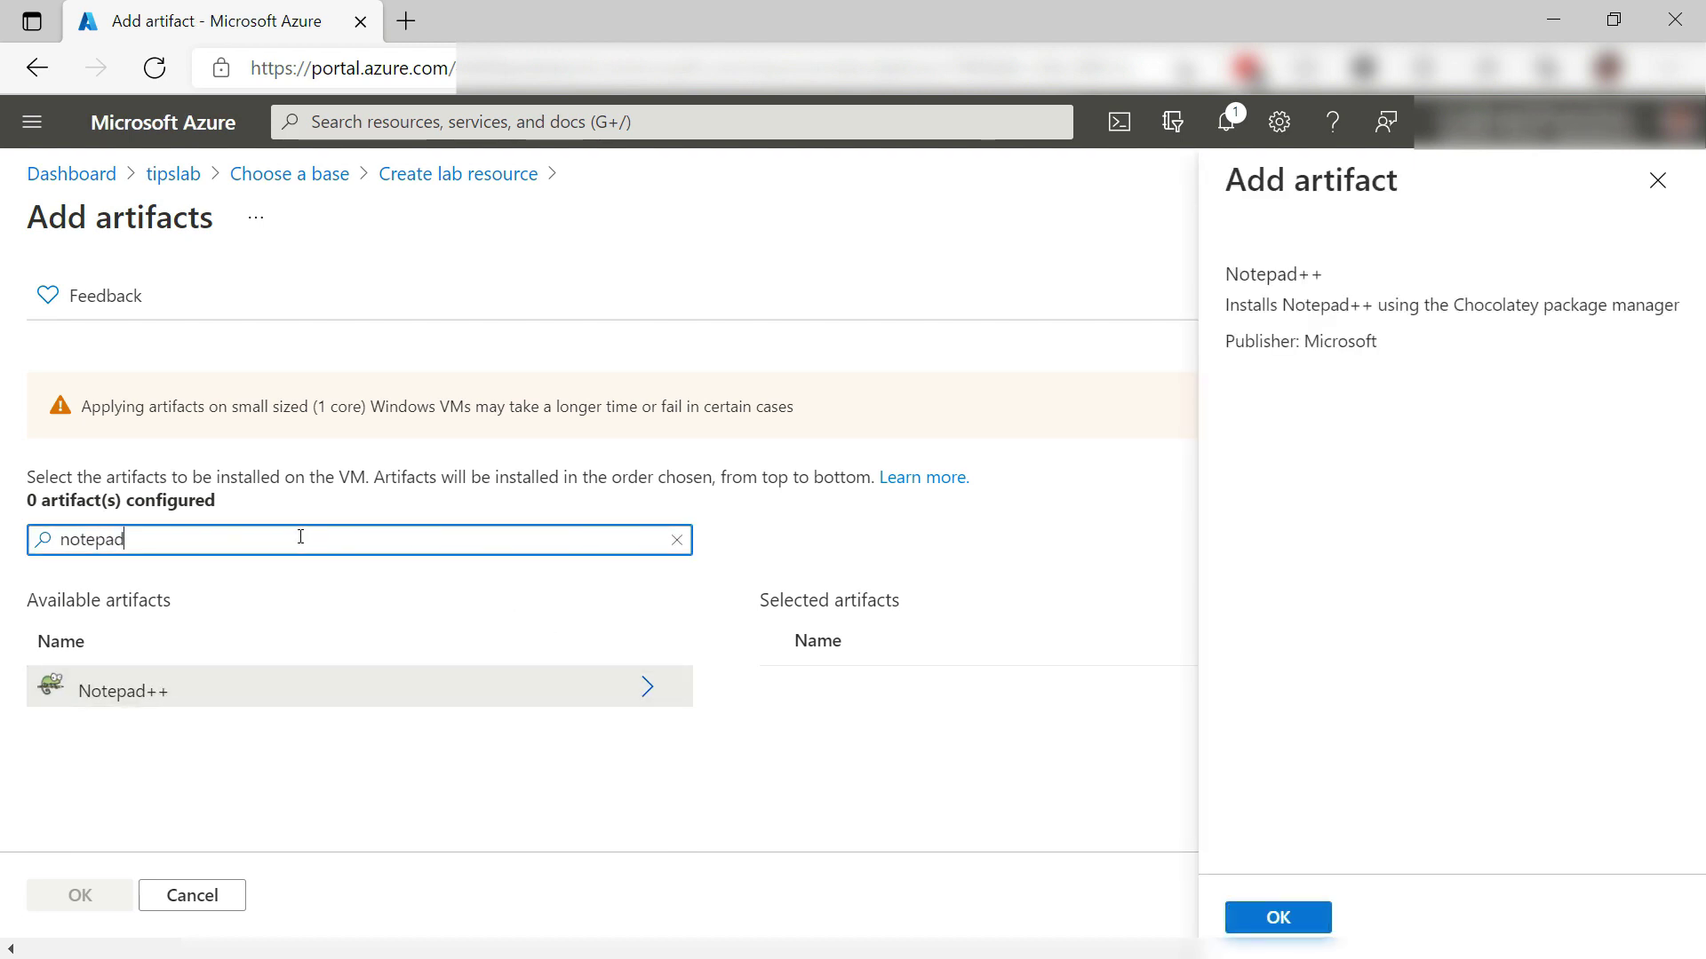
{"action": "left_click_drag", "start_coordinate": [301, 539], "coordinate": [26, 539]}
{"action": "left_click", "coordinate": [1278, 917]}
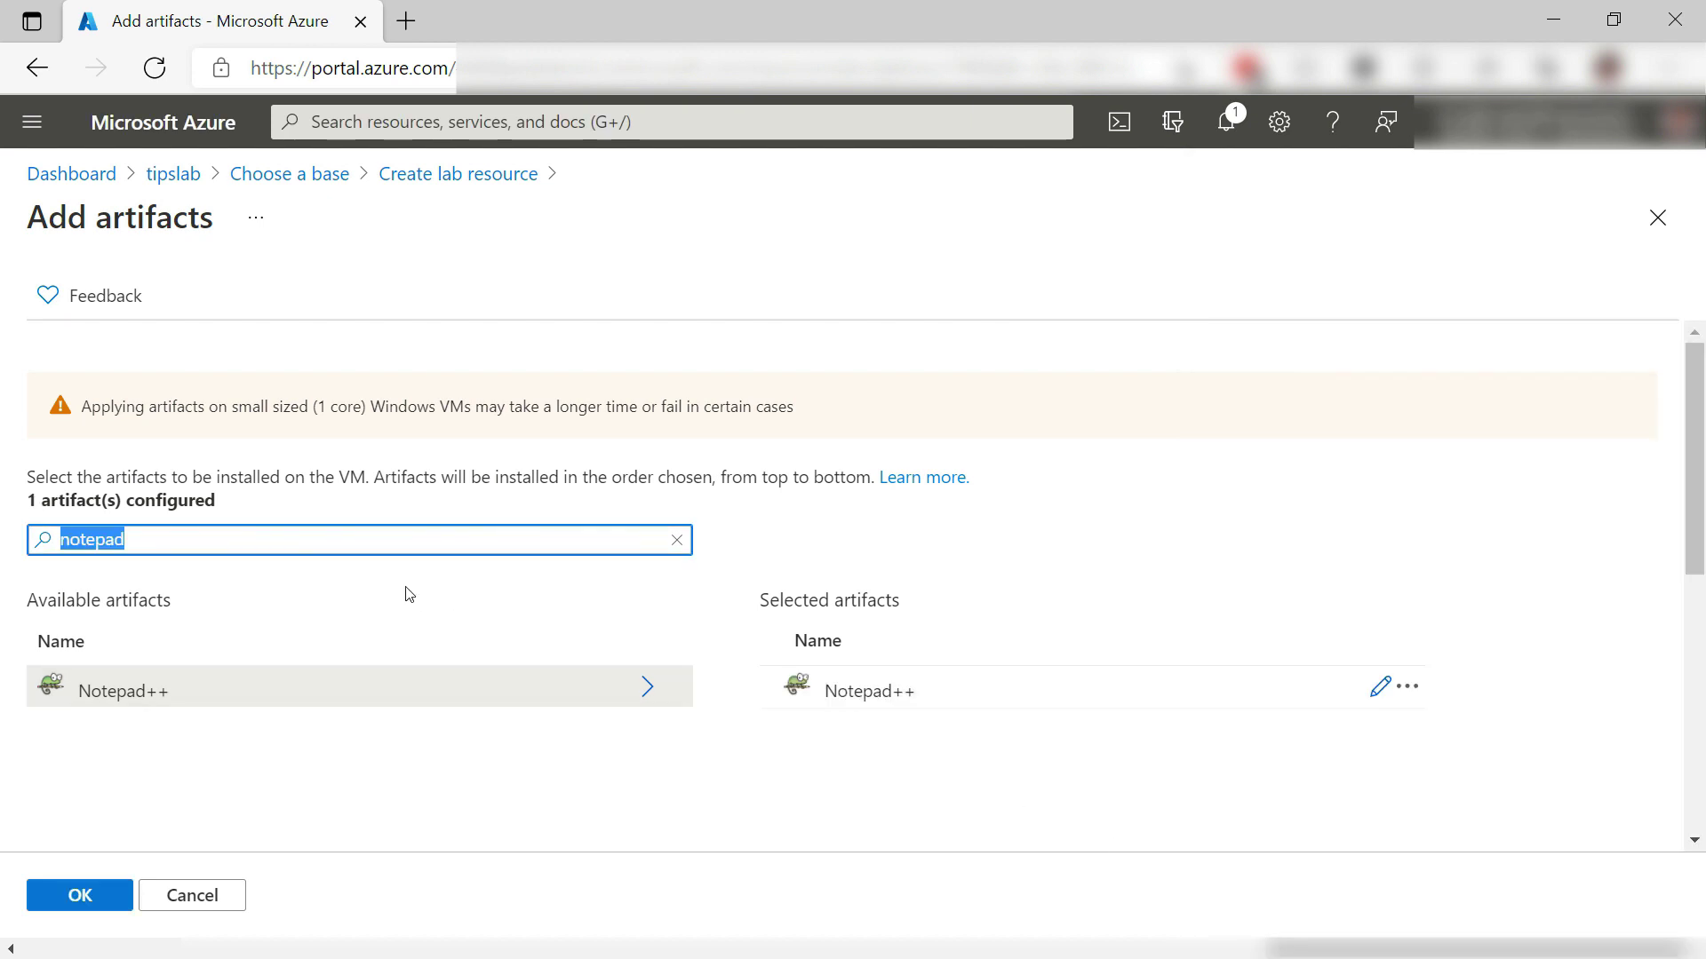
{"action": "type", "text": "node"}
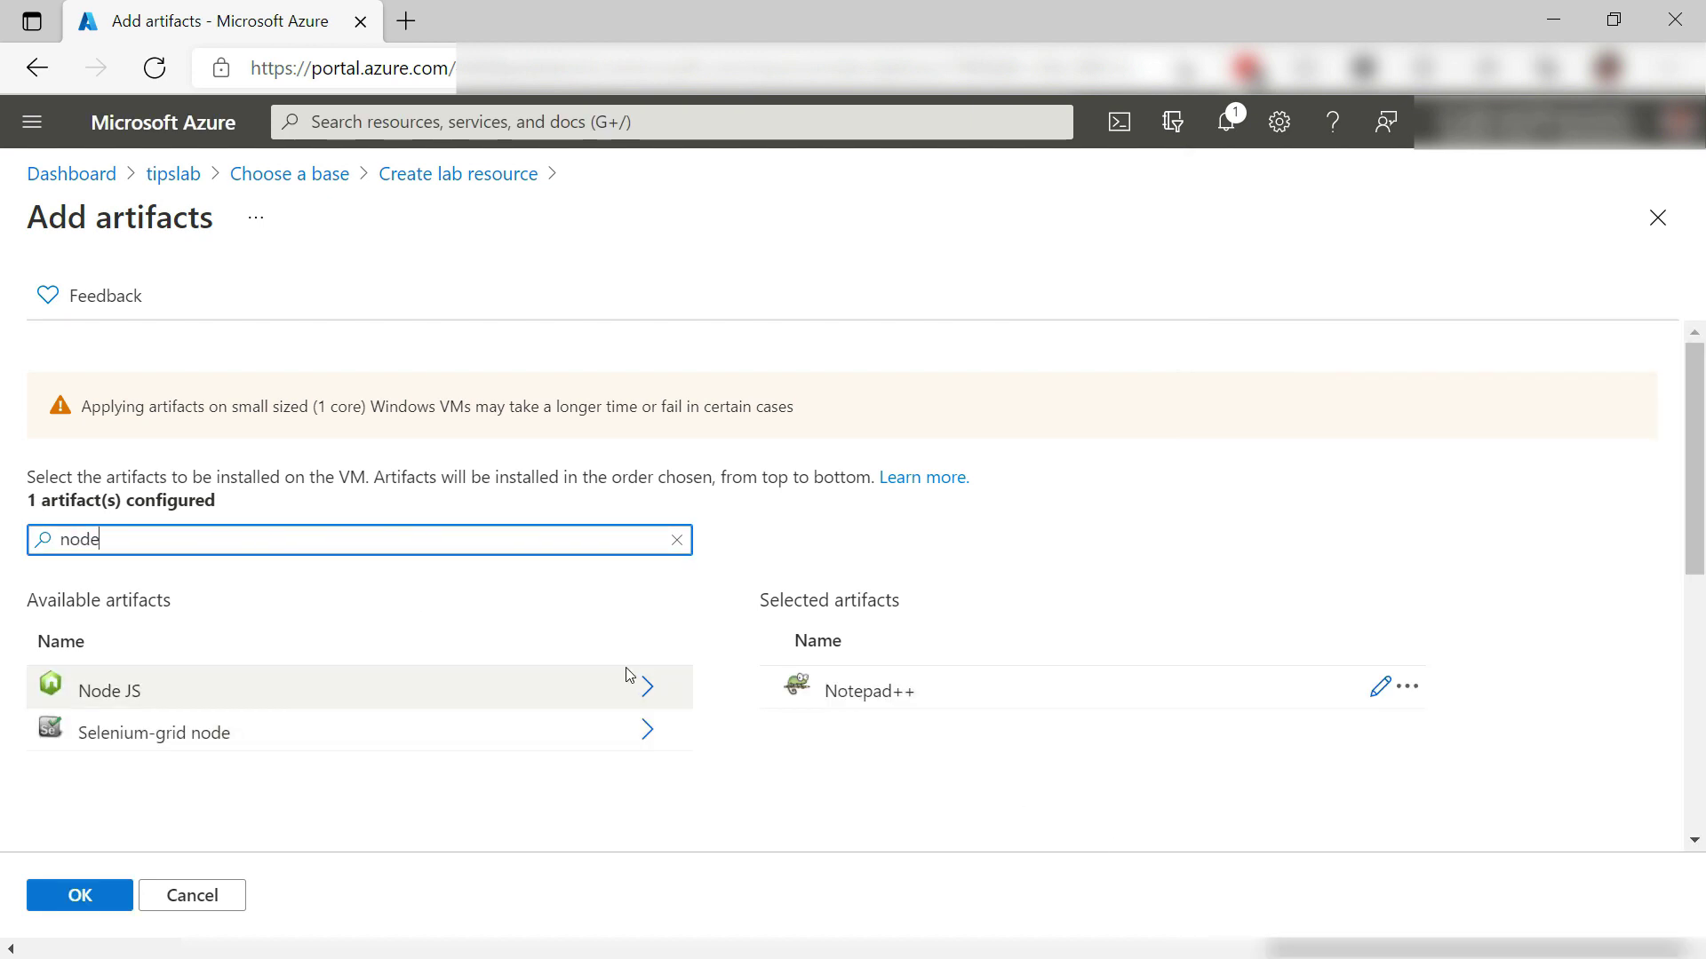
{"action": "left_click", "coordinate": [635, 685]}
{"action": "left_click", "coordinate": [1252, 918]}
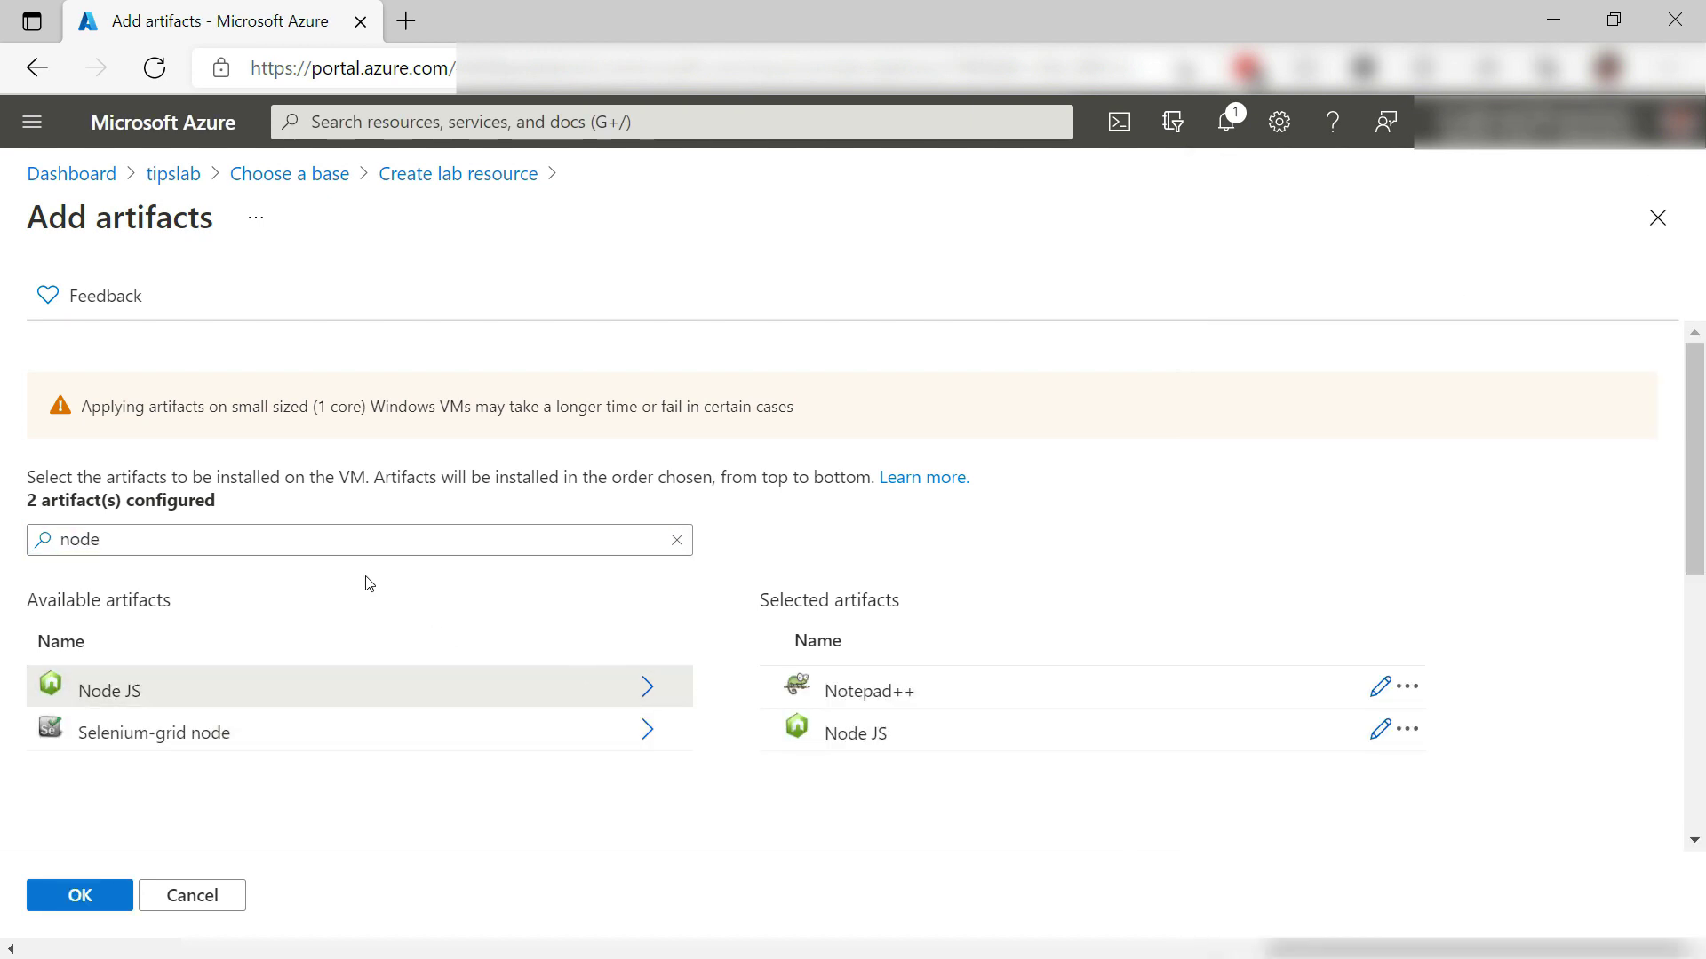
{"action": "type", "text": "visual studio cod"}
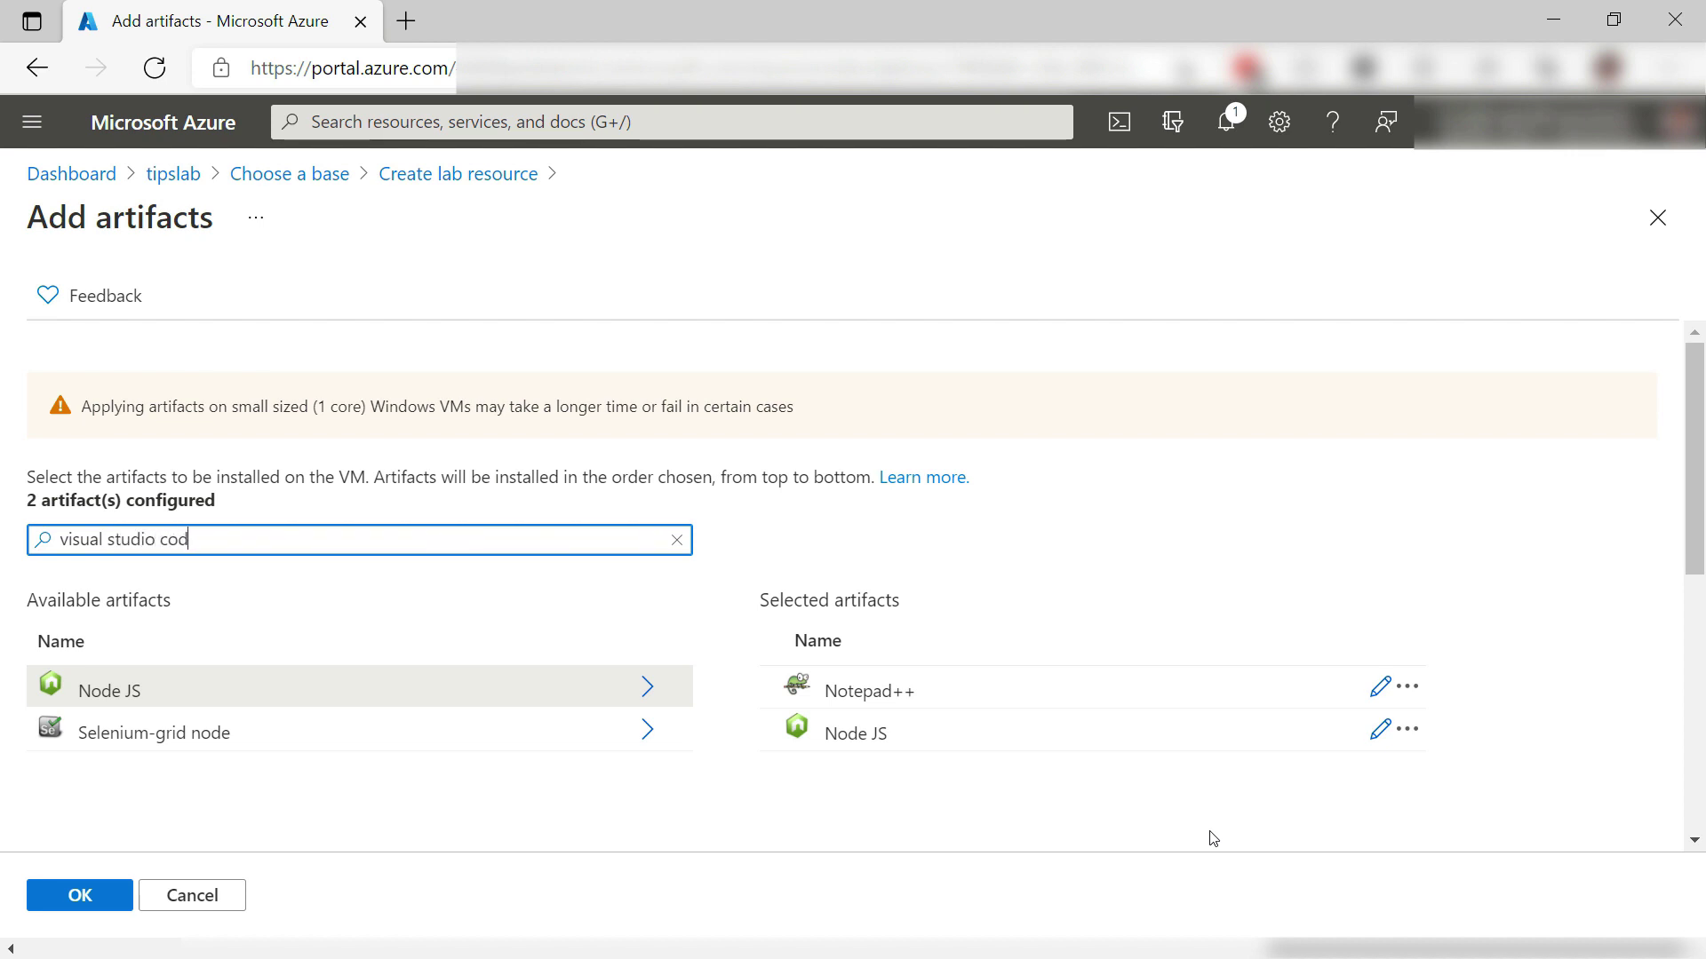
{"action": "type", "text": "e"}
{"action": "left_click", "coordinate": [649, 689]}
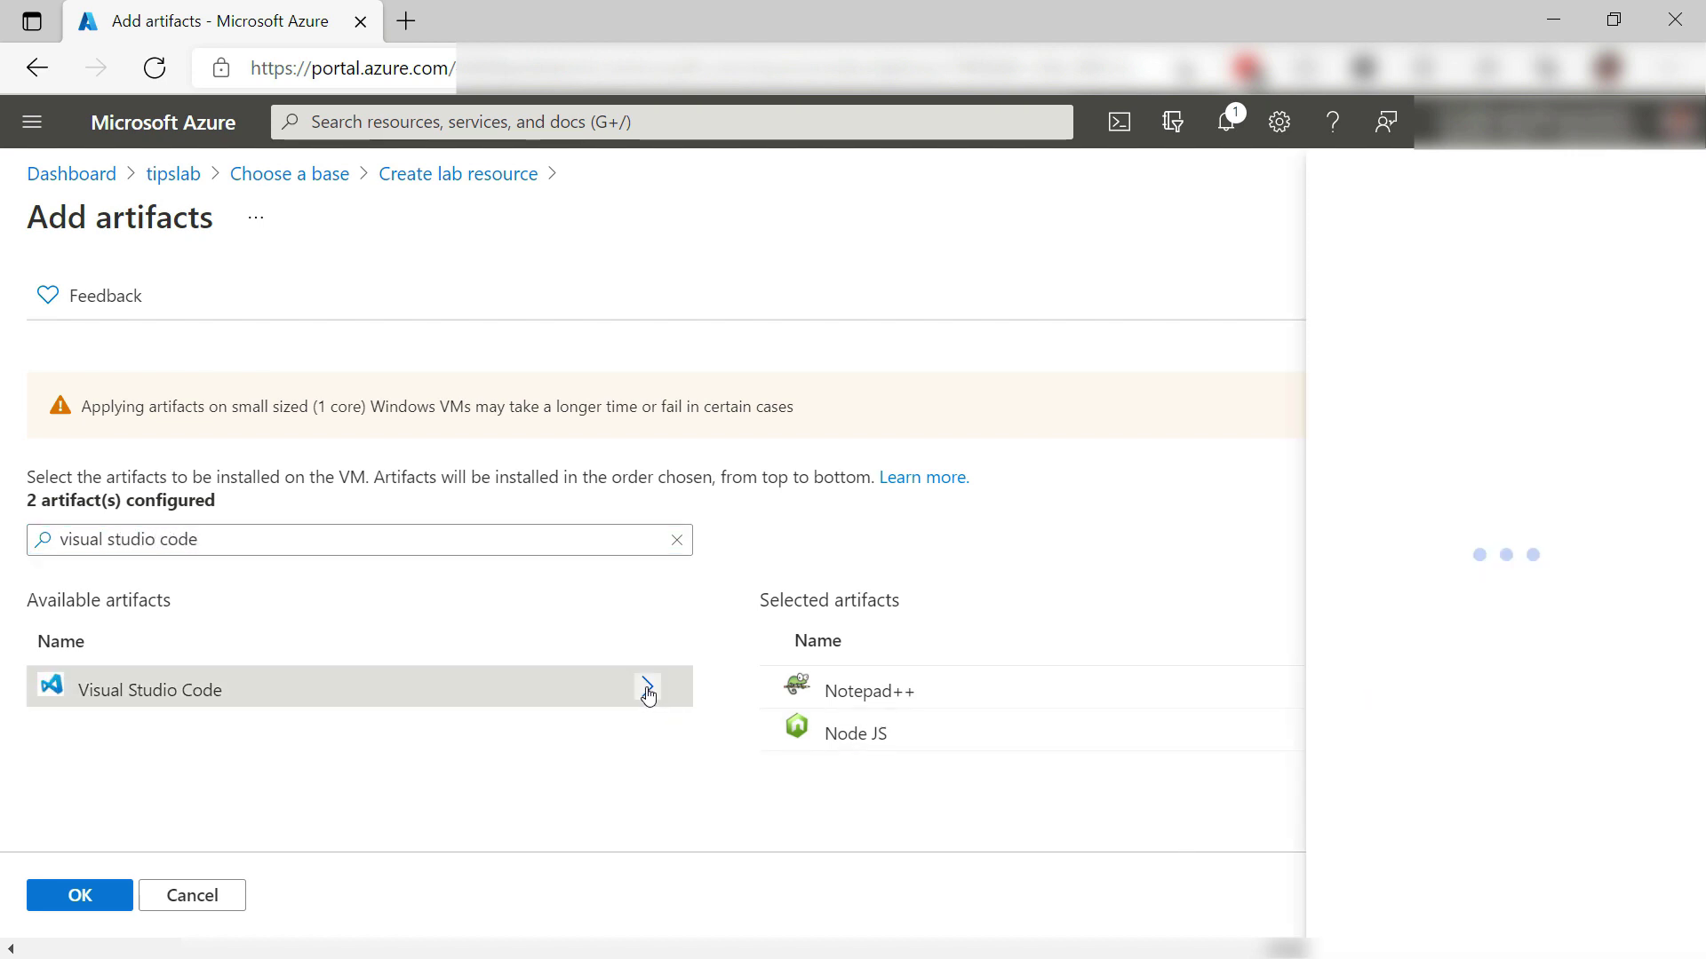
{"action": "left_click", "coordinate": [1290, 916]}
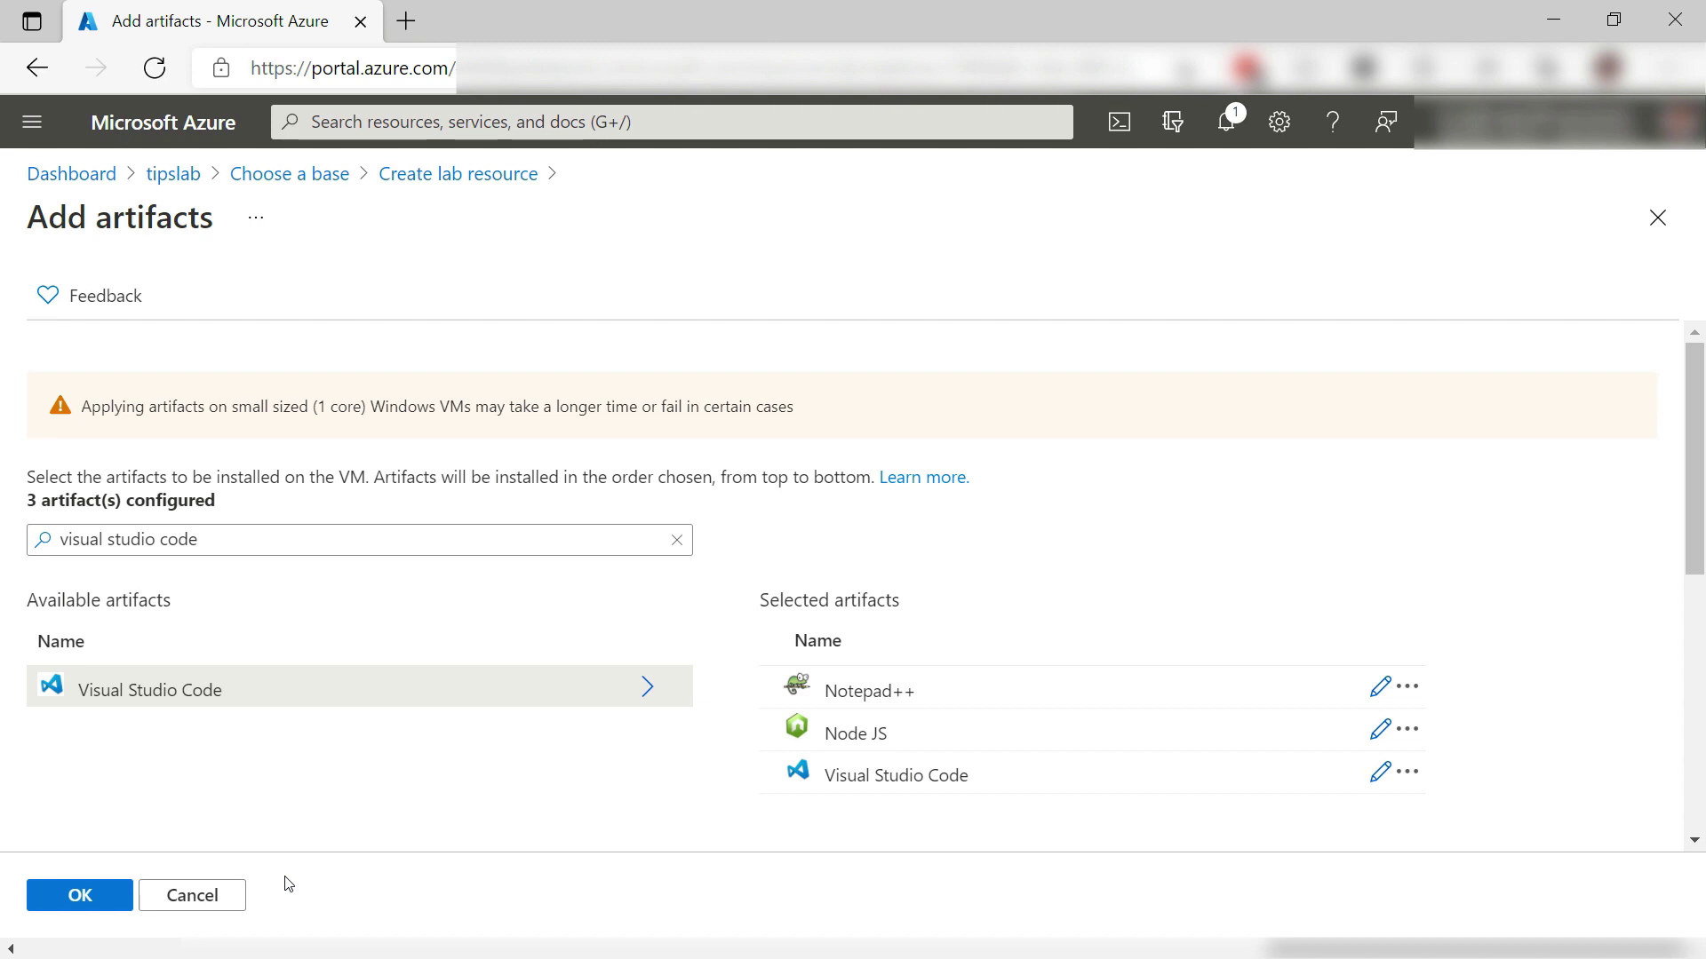
- Confirm the three artifacts, make the VM claimable, and set 3 instances
{"action": "left_click", "coordinate": [107, 897]}
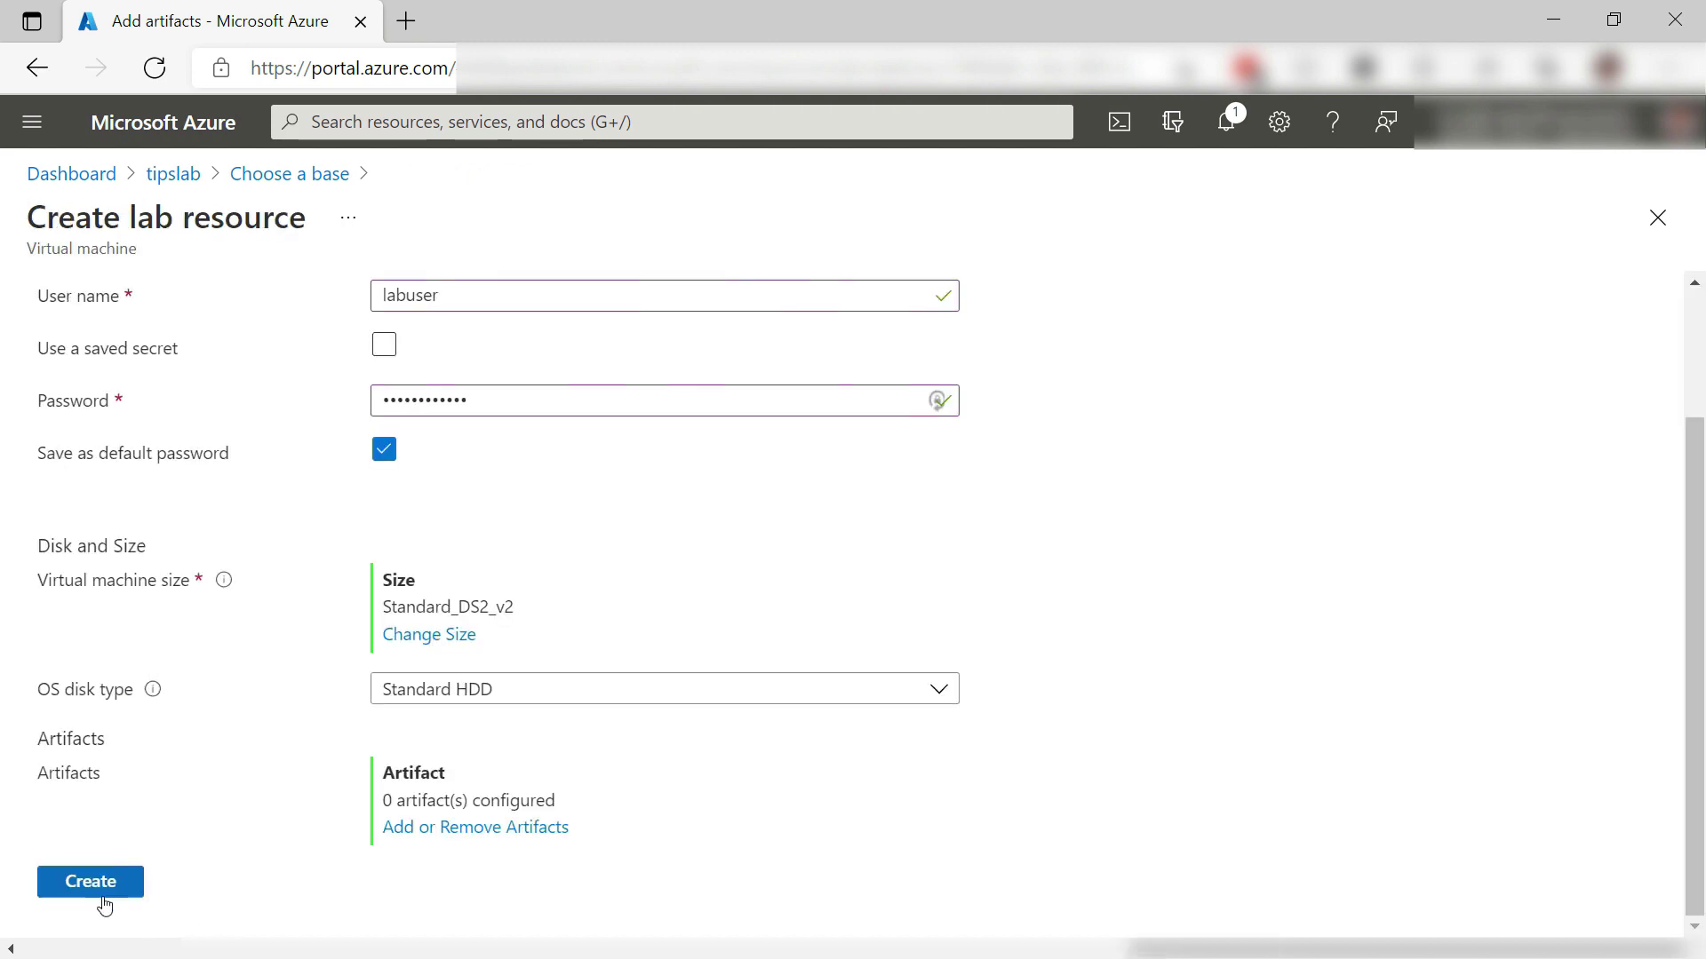
{"action": "scroll", "coordinate": [248, 686], "scroll_direction": "up", "scroll_amount": 2}
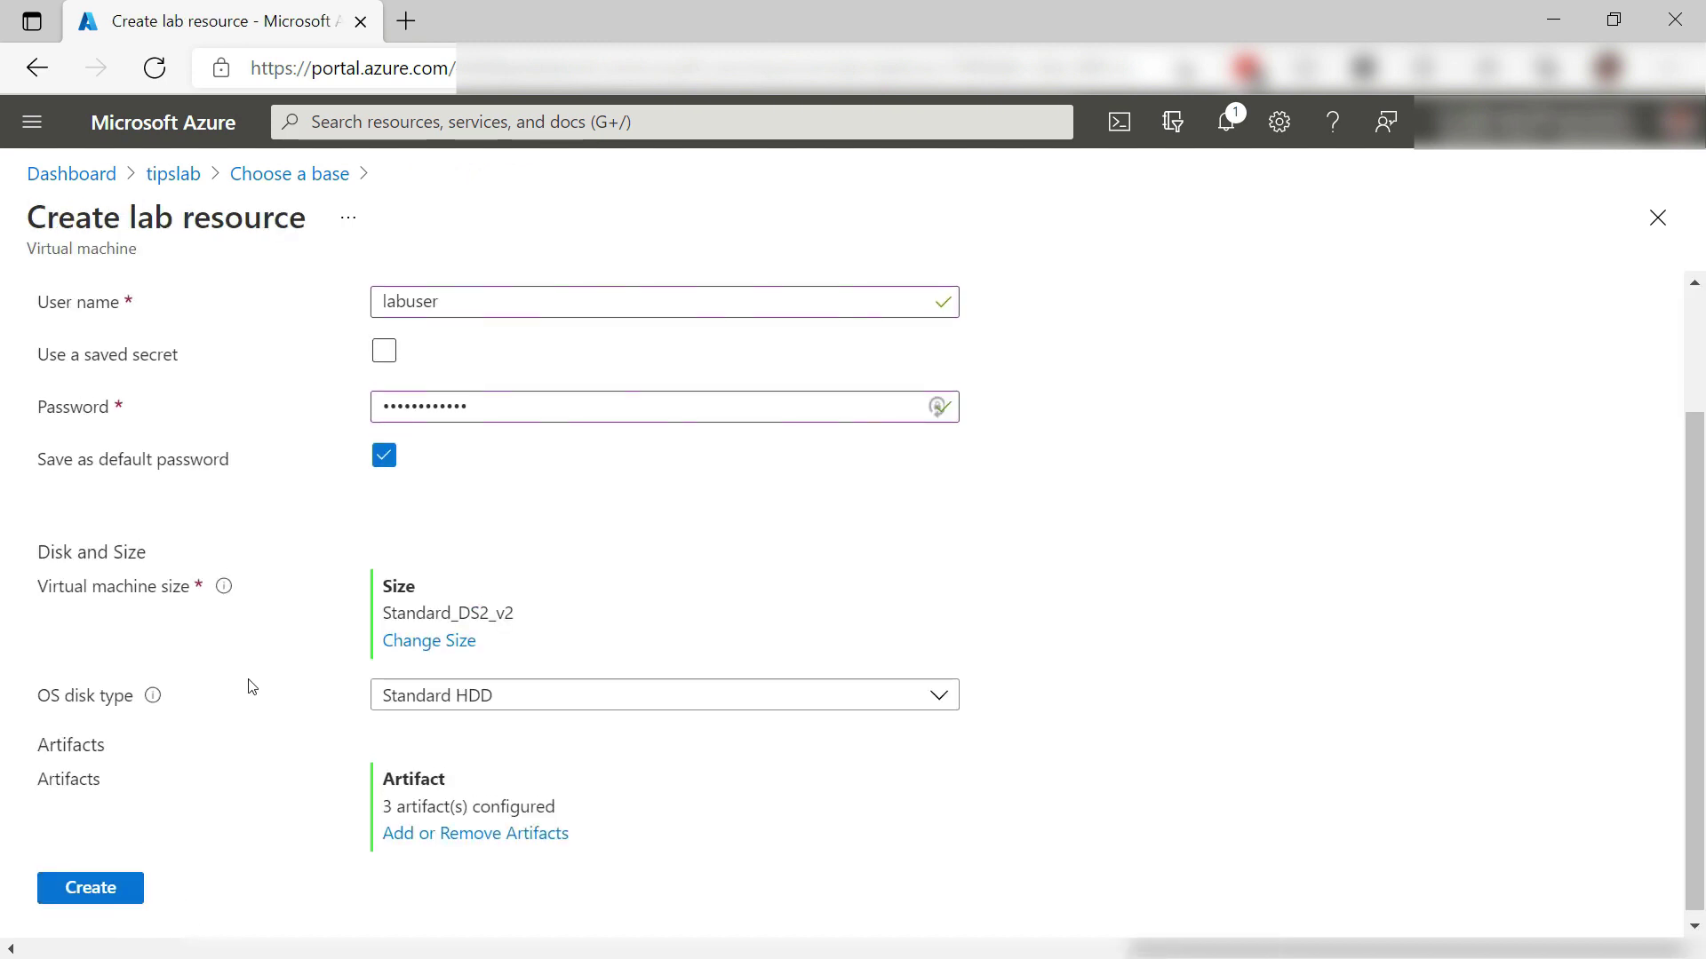
{"action": "left_click", "coordinate": [254, 328]}
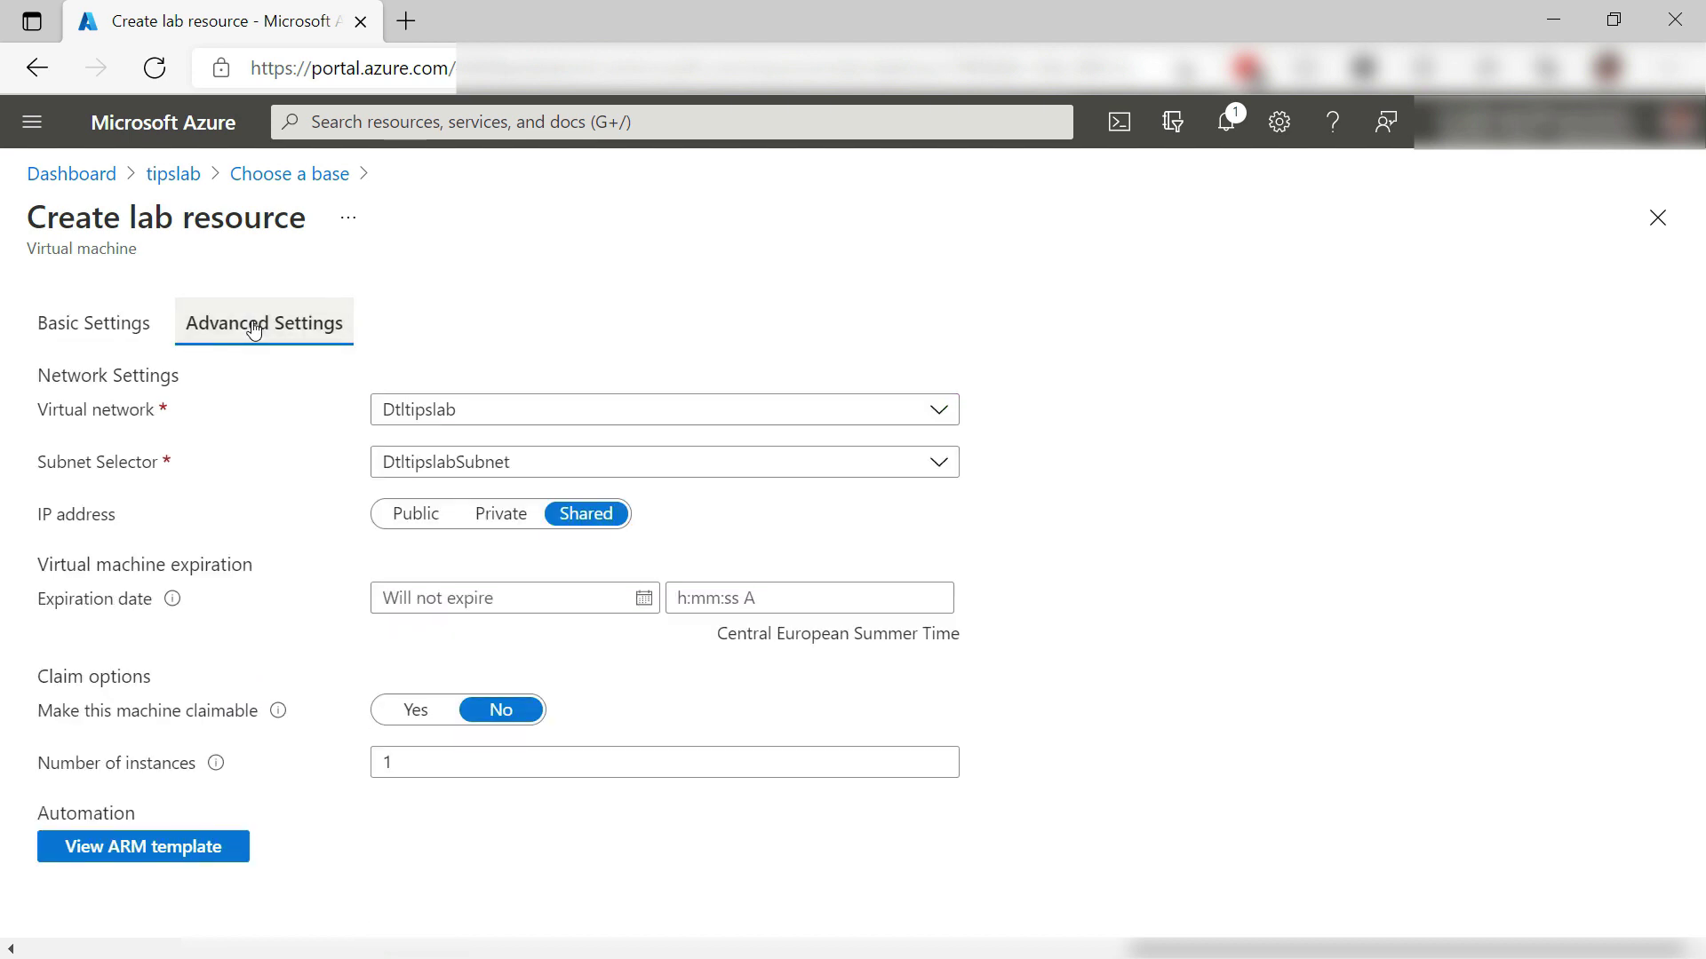
{"action": "left_click", "coordinate": [416, 712]}
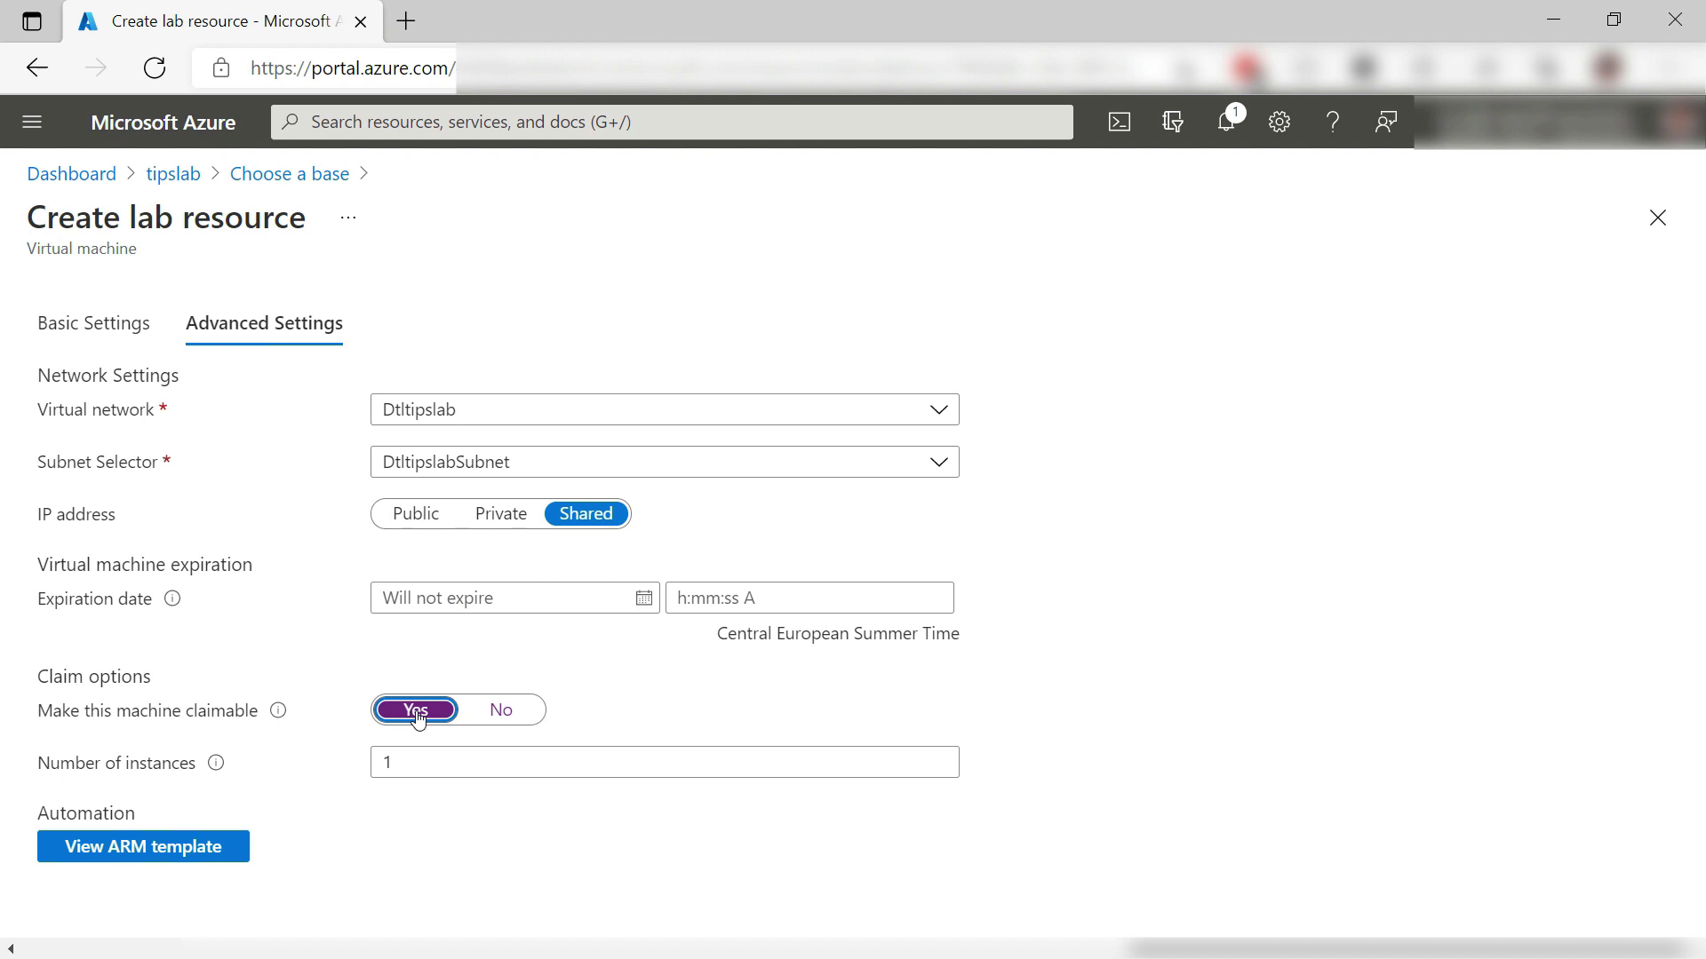
{"action": "double_click", "coordinate": [387, 763]}
{"action": "type", "text": "3"}
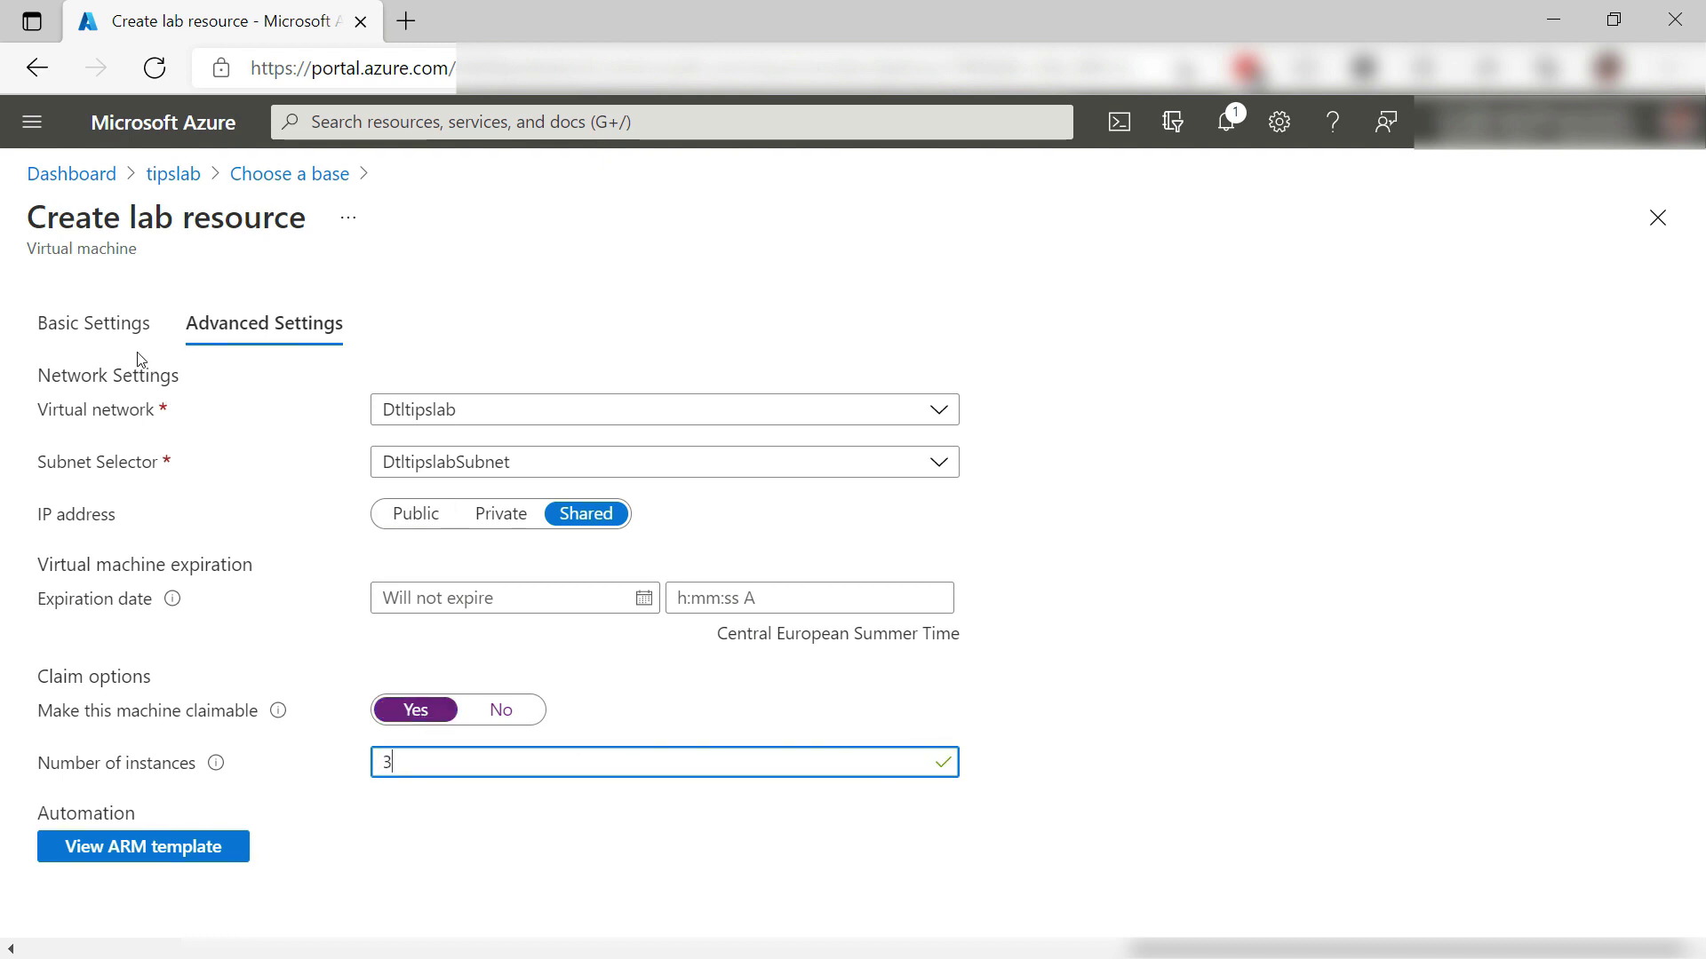
{"action": "left_click", "coordinate": [121, 325]}
{"action": "scroll", "coordinate": [386, 647], "scroll_direction": "down", "scroll_amount": 2}
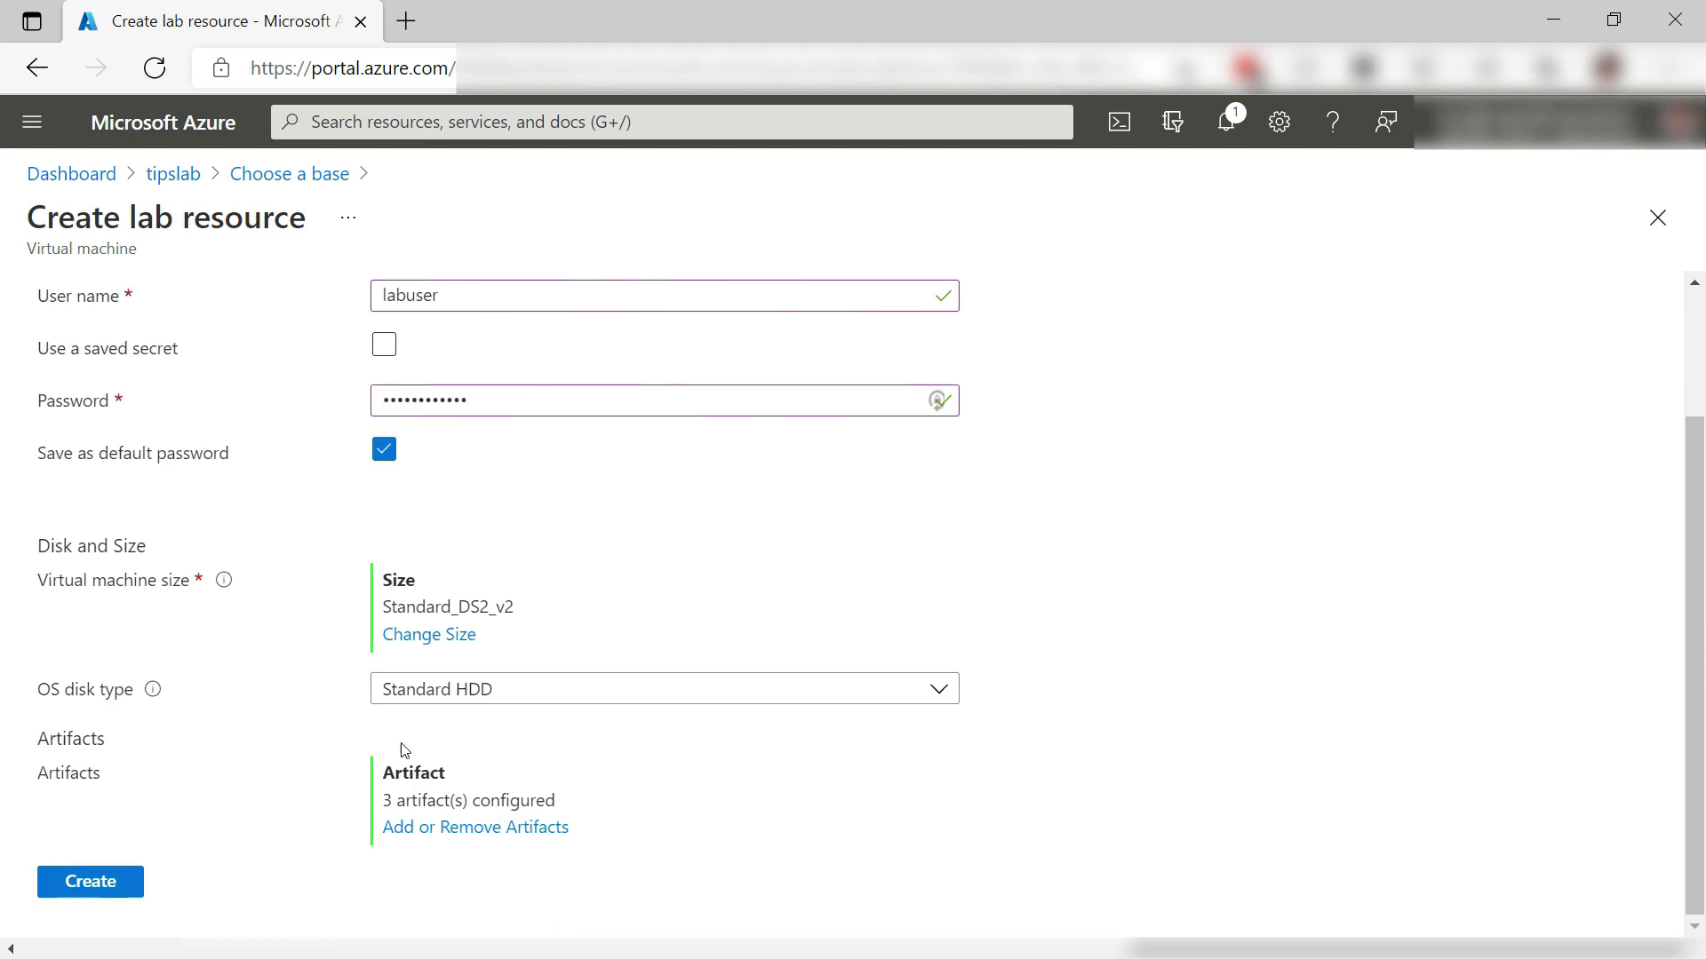
- Create the three claimable VMs, then claim lab001003 from its overview
{"action": "left_click", "coordinate": [127, 883]}
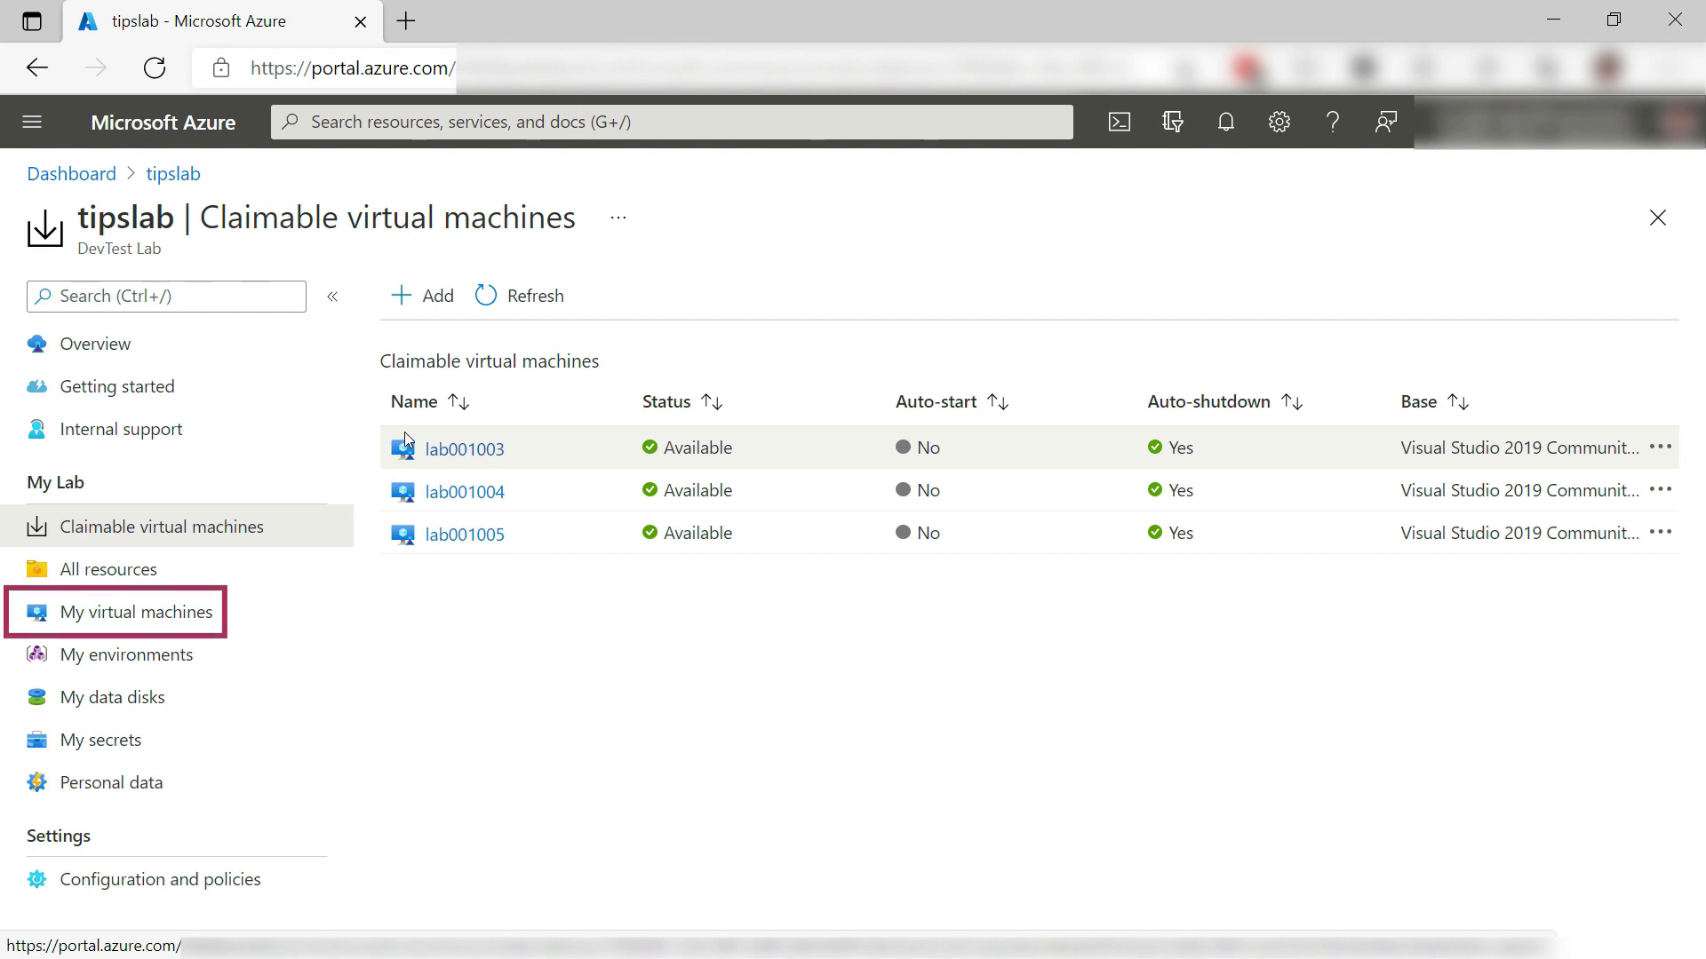
{"action": "left_click", "coordinate": [442, 450]}
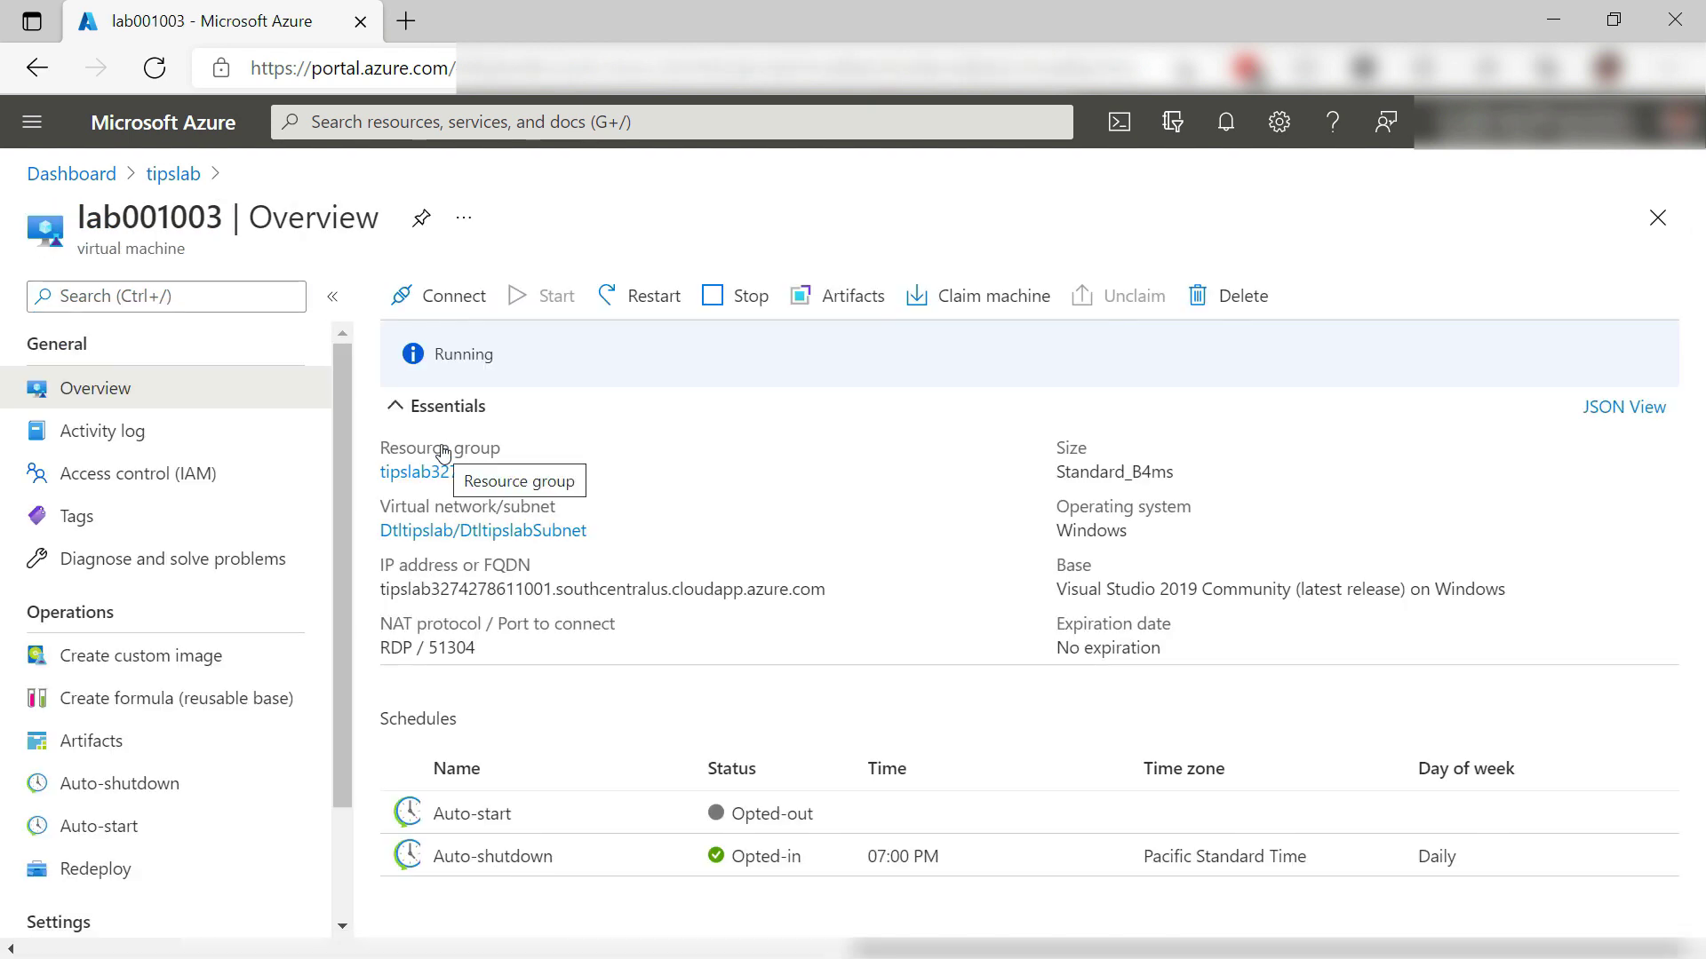
{"action": "left_click", "coordinate": [945, 309]}
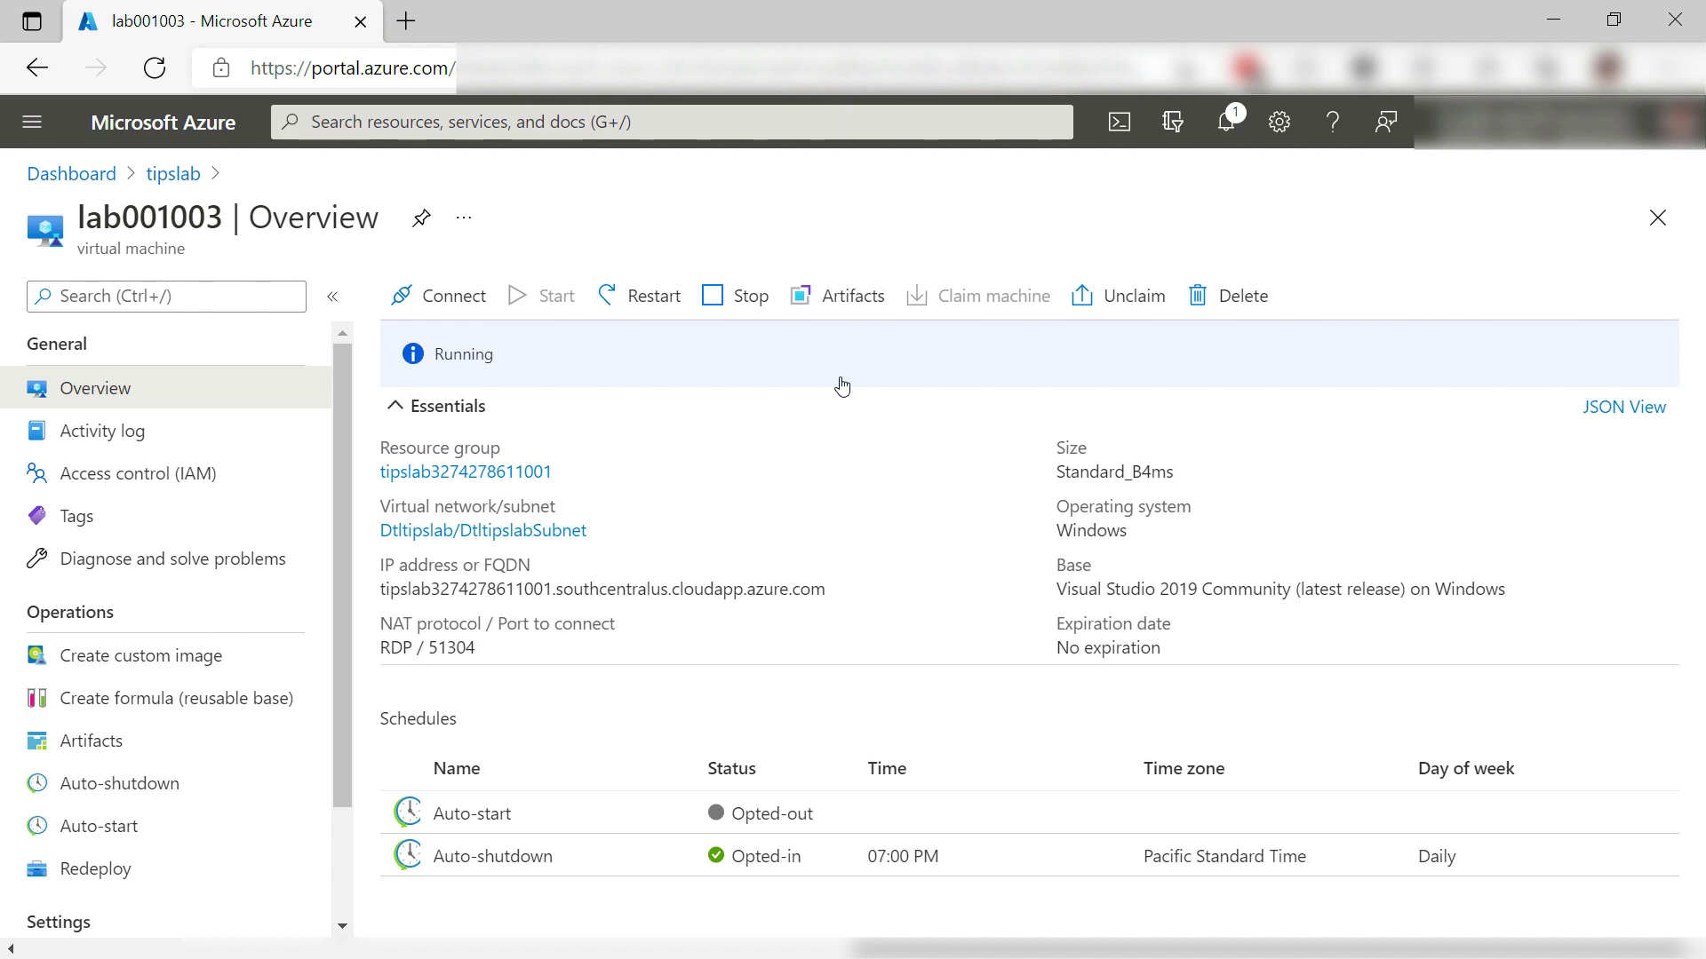
- Save lab001003 as a reusable formula named vsformula
{"action": "left_click", "coordinate": [144, 704]}
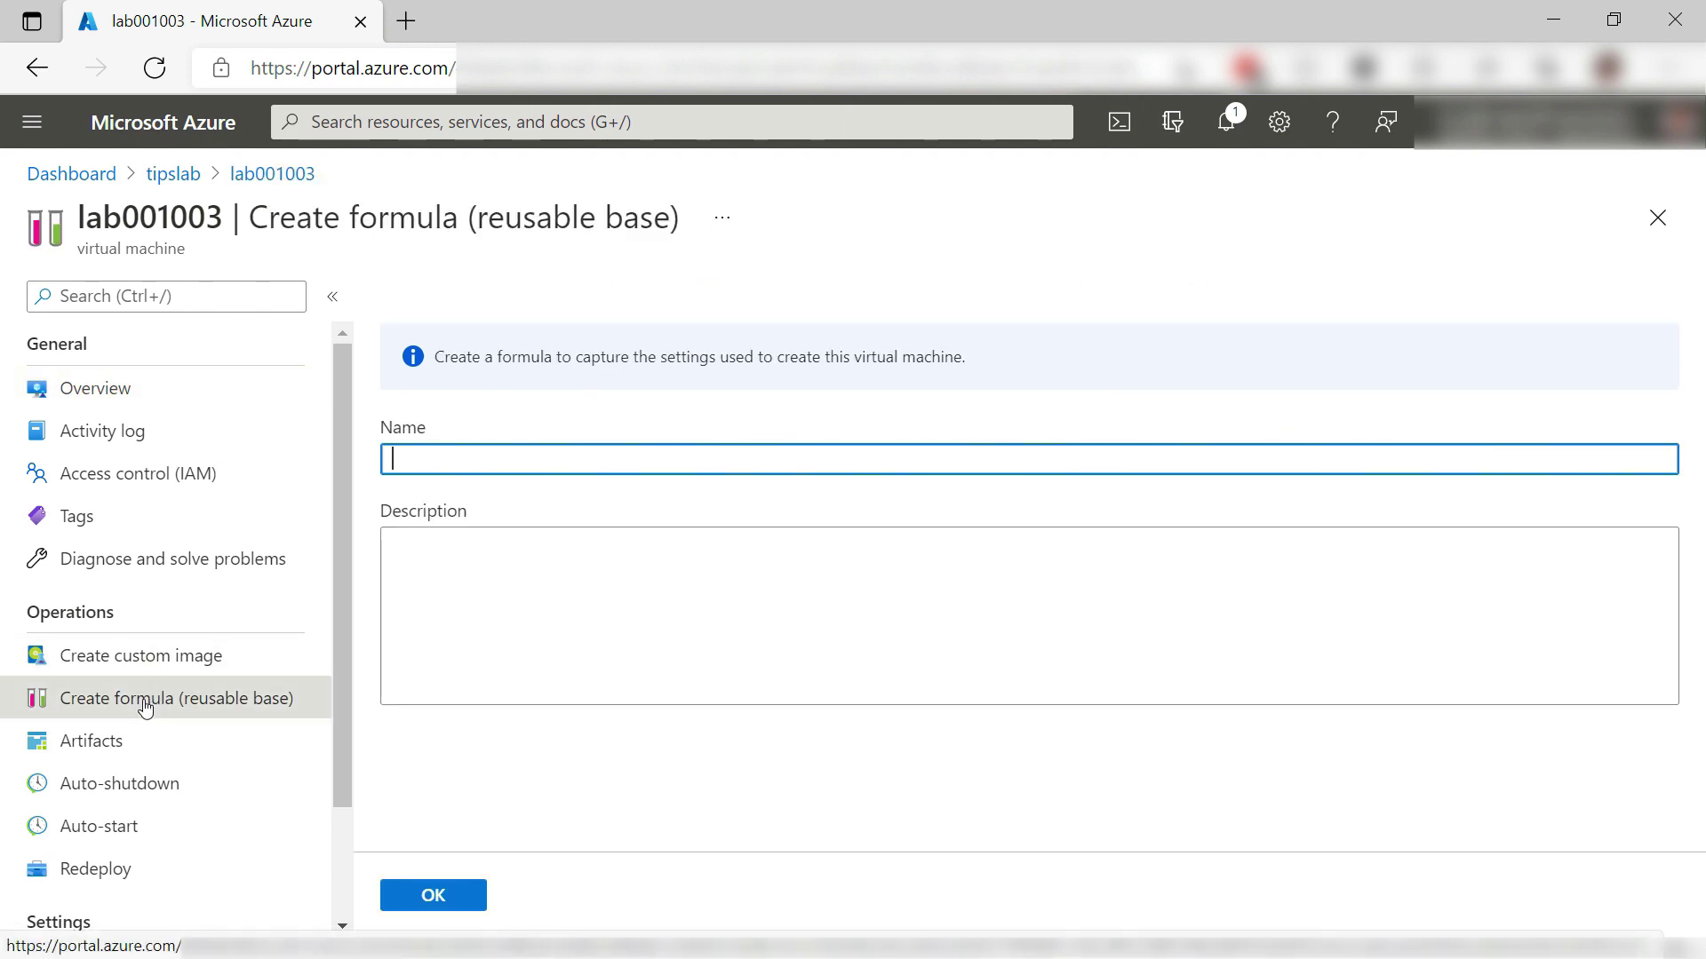
{"action": "type", "text": "vsf"}
{"action": "type", "text": "ormula"}
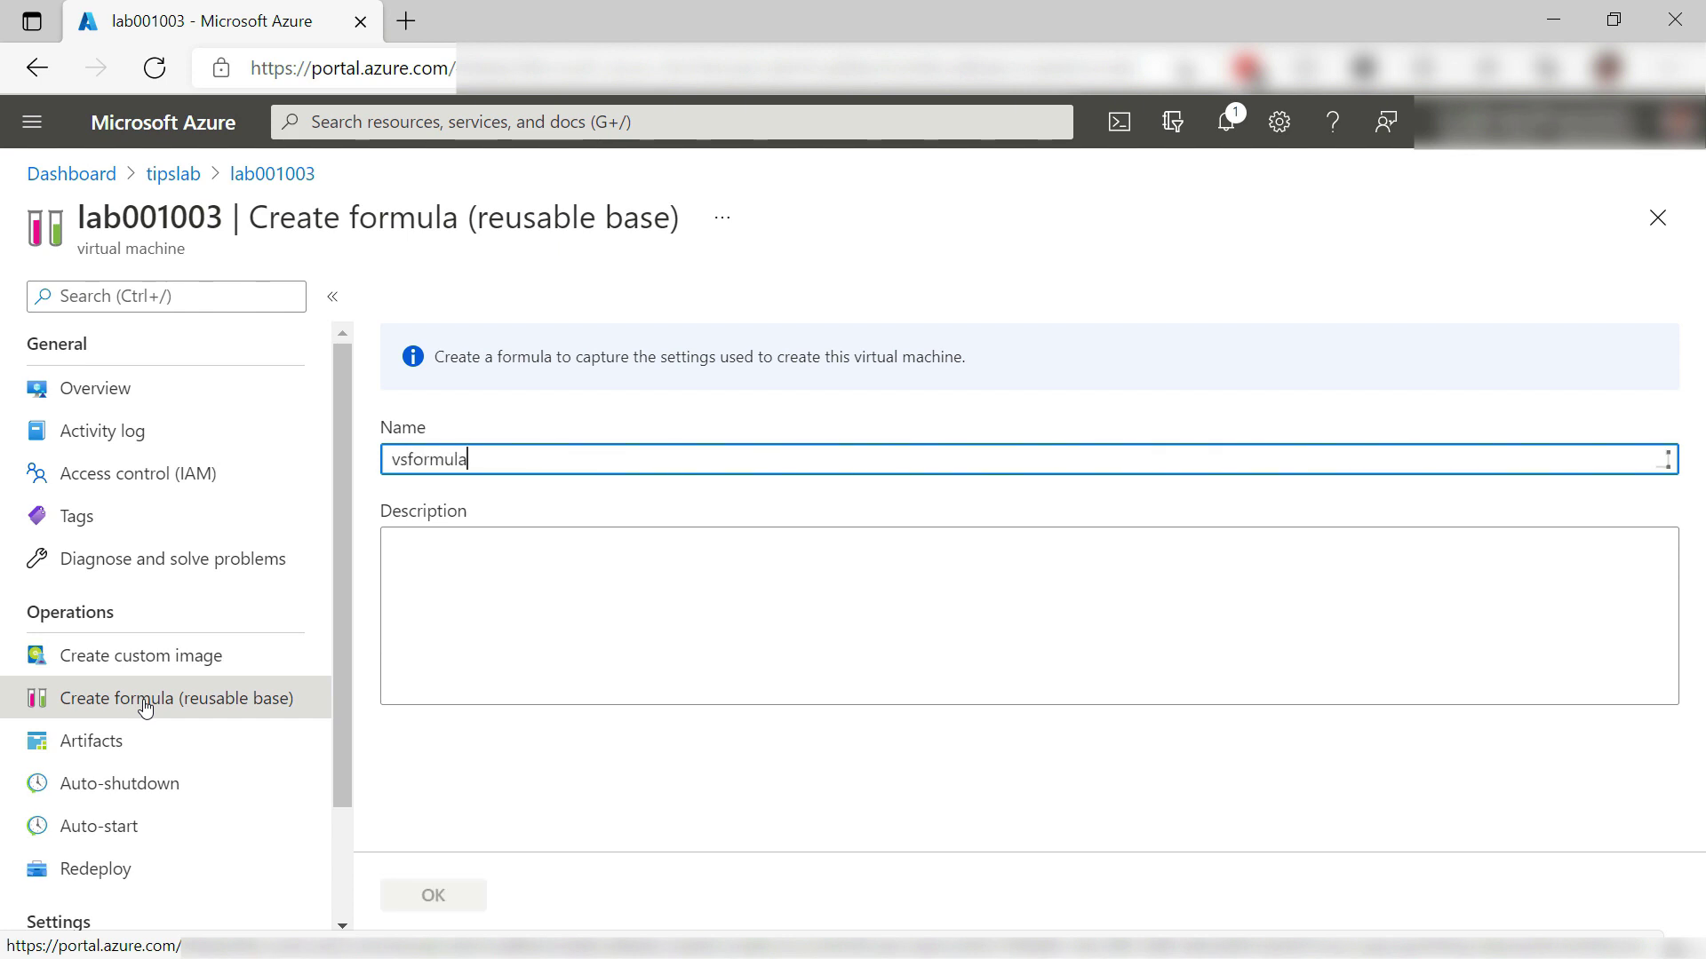
{"action": "key", "text": "Tab"}
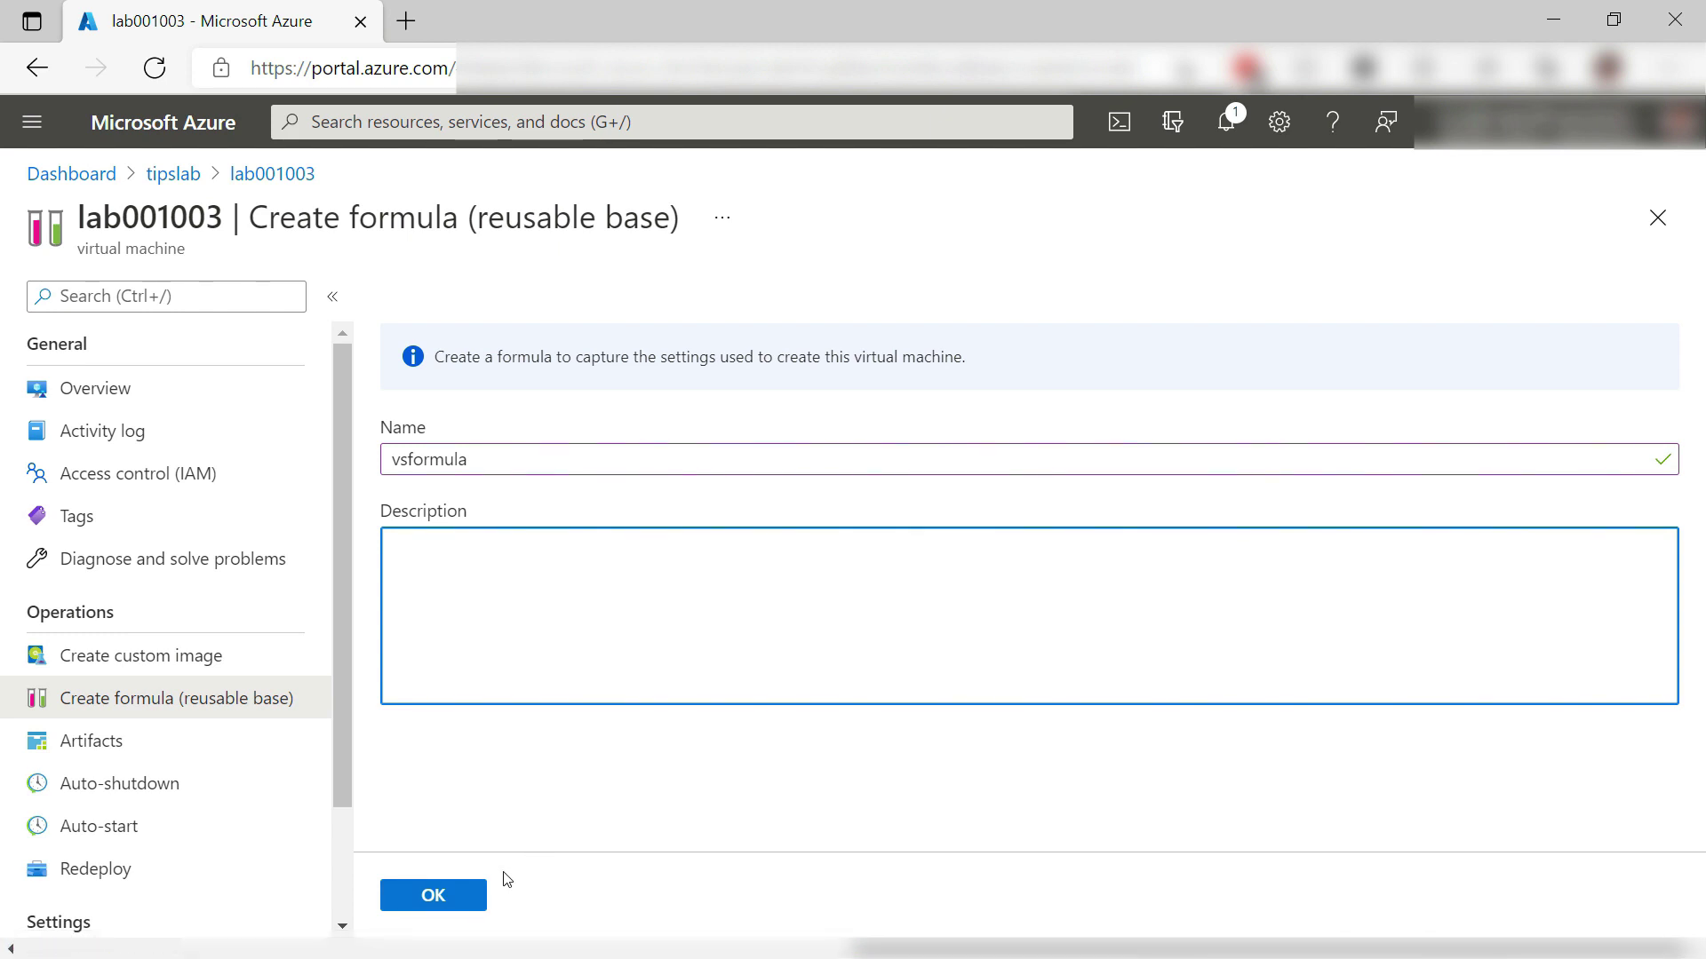
{"action": "left_click", "coordinate": [433, 895]}
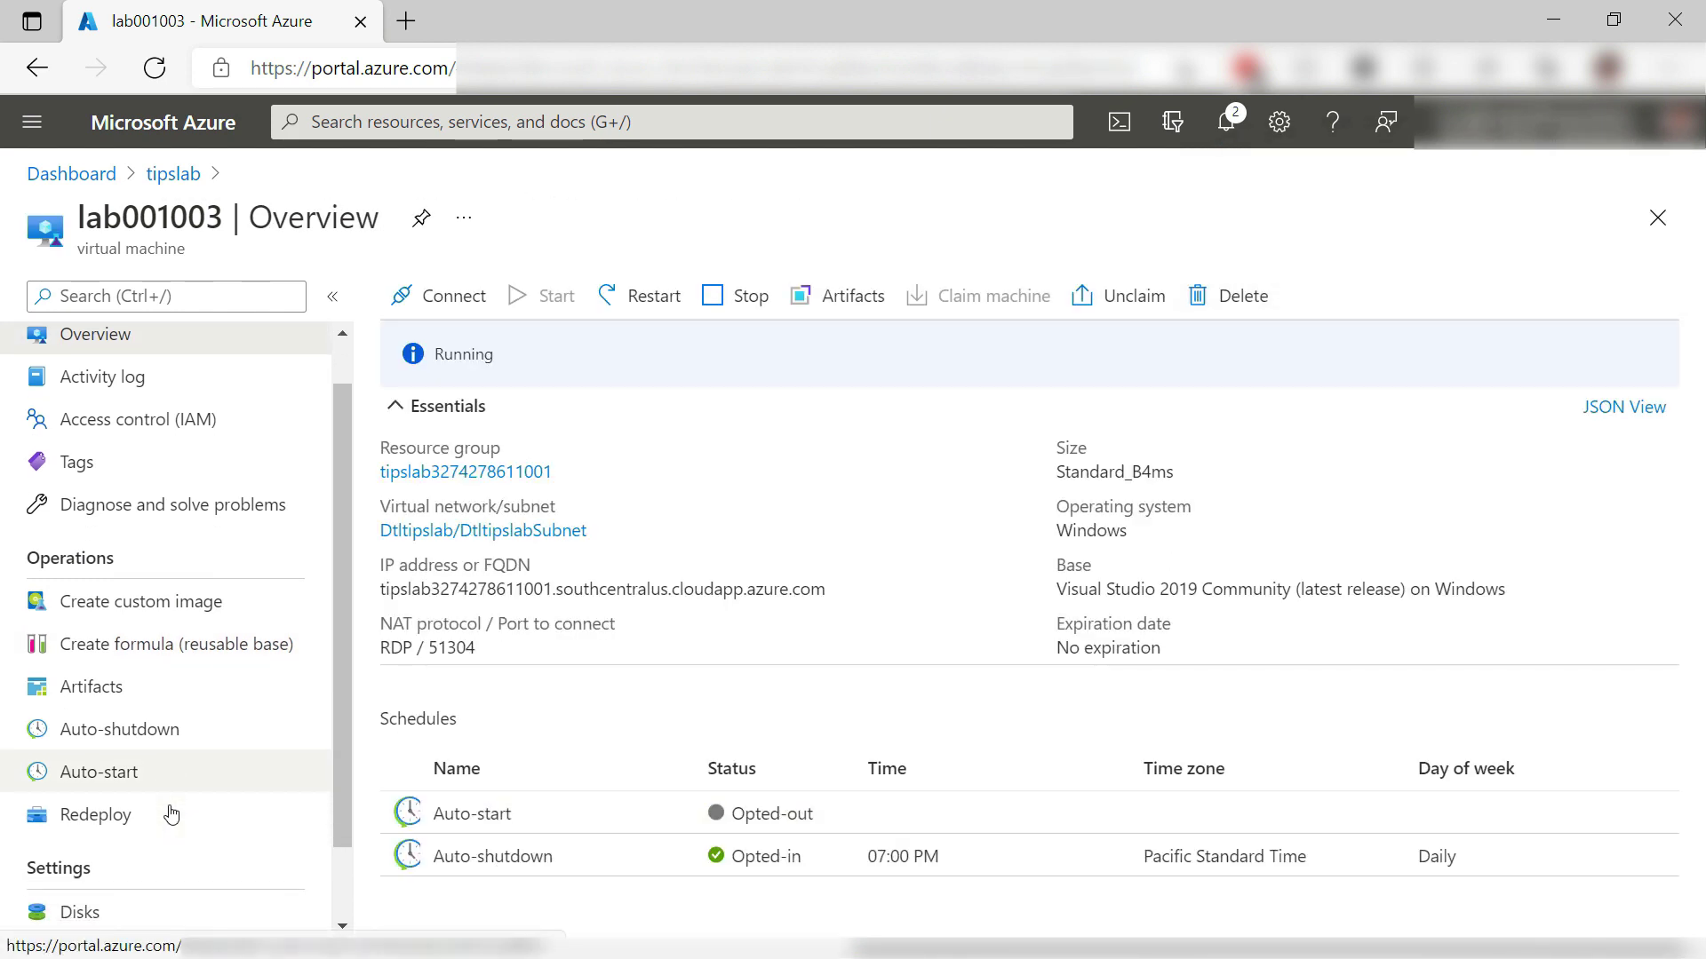
{"action": "scroll", "coordinate": [160, 814], "scroll_direction": "down", "scroll_amount": 2}
- Verify lab001003's Notepad++, Node JS and VS Code artifacts show Succeeded, then download its RDP file
{"action": "left_click", "coordinate": [139, 607]}
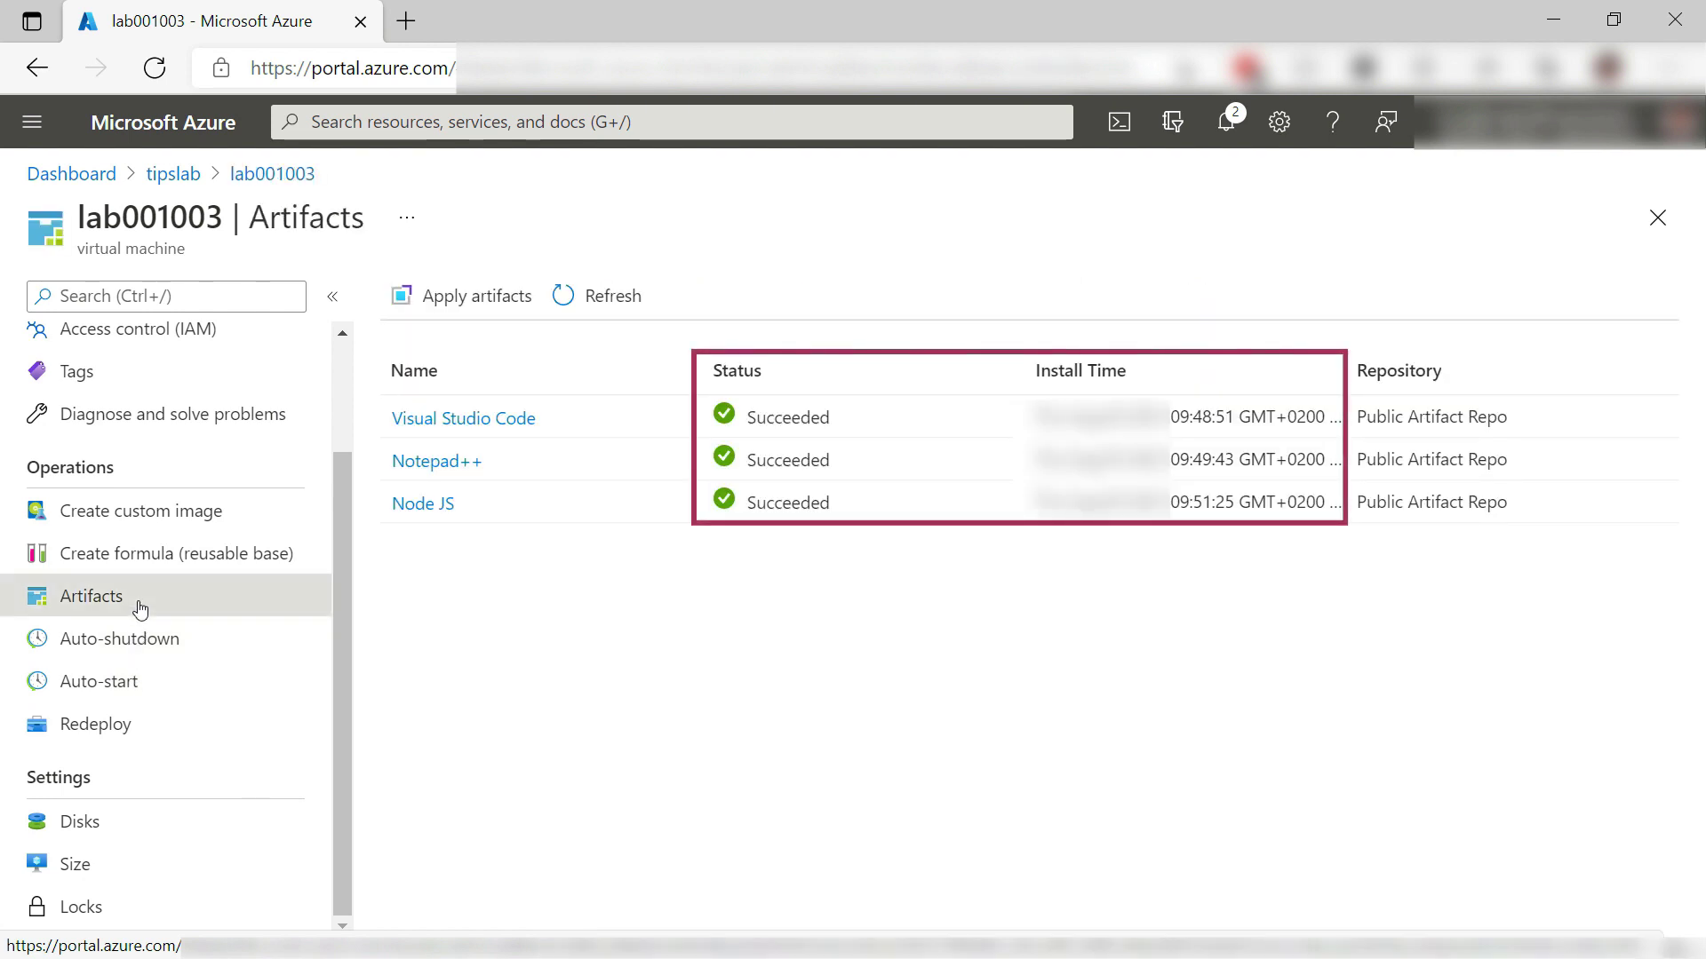
{"action": "scroll", "coordinate": [139, 608], "scroll_direction": "up", "scroll_amount": 2}
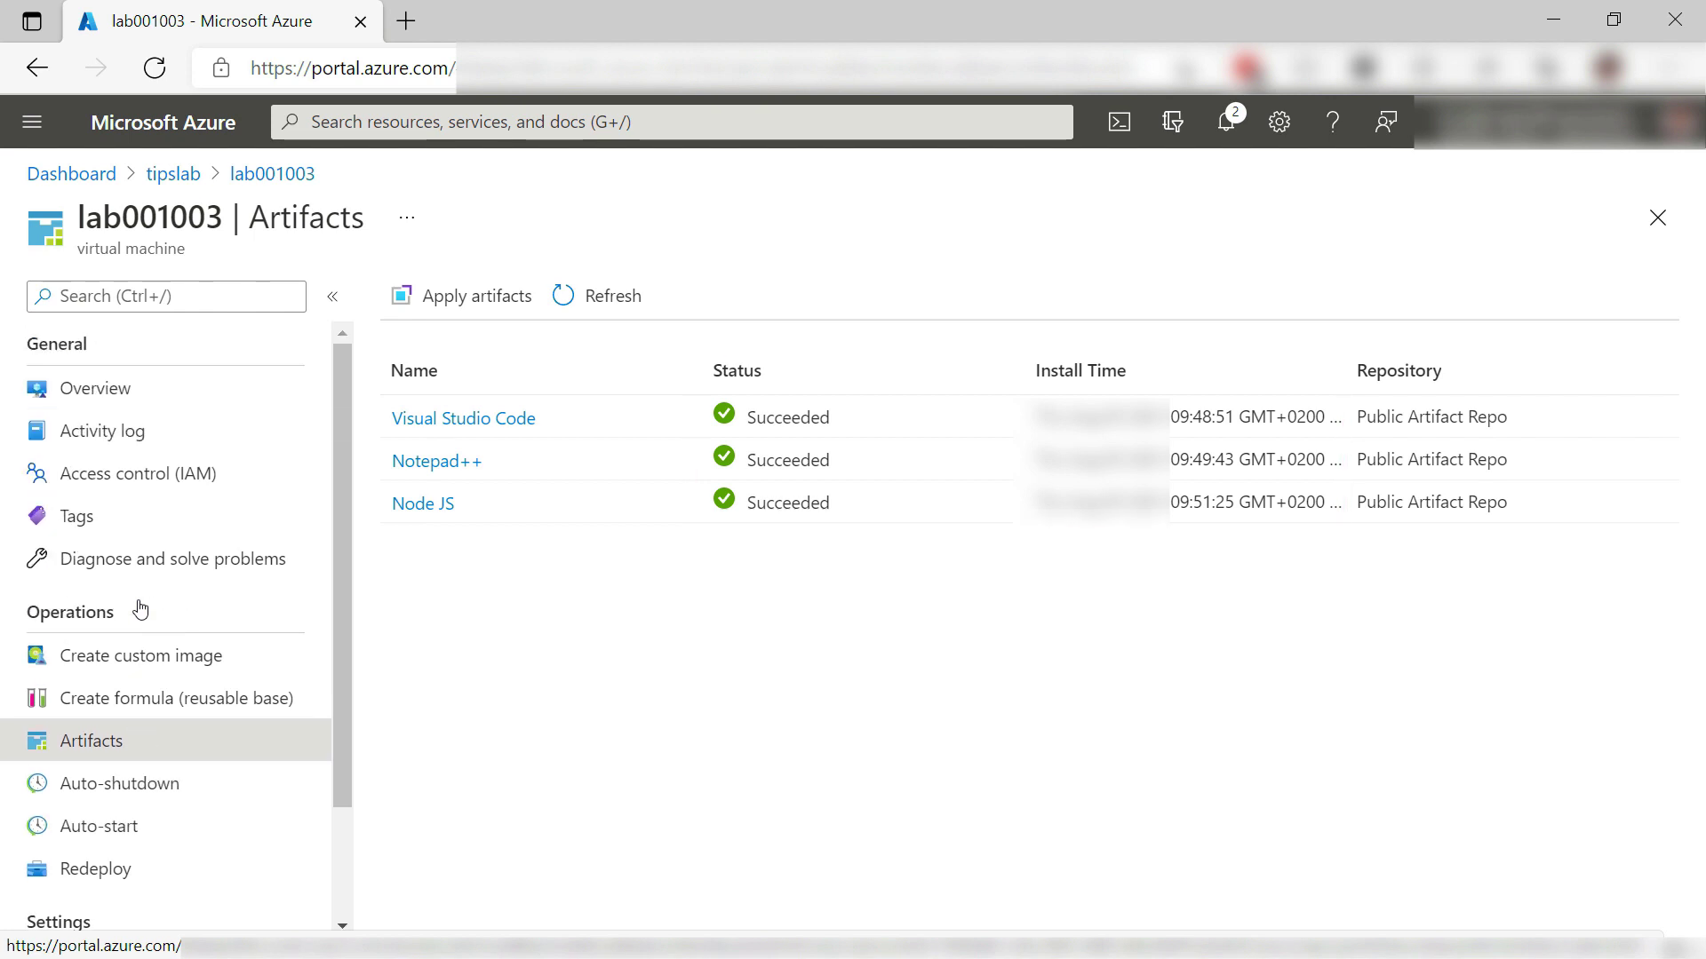
{"action": "left_click", "coordinate": [251, 389]}
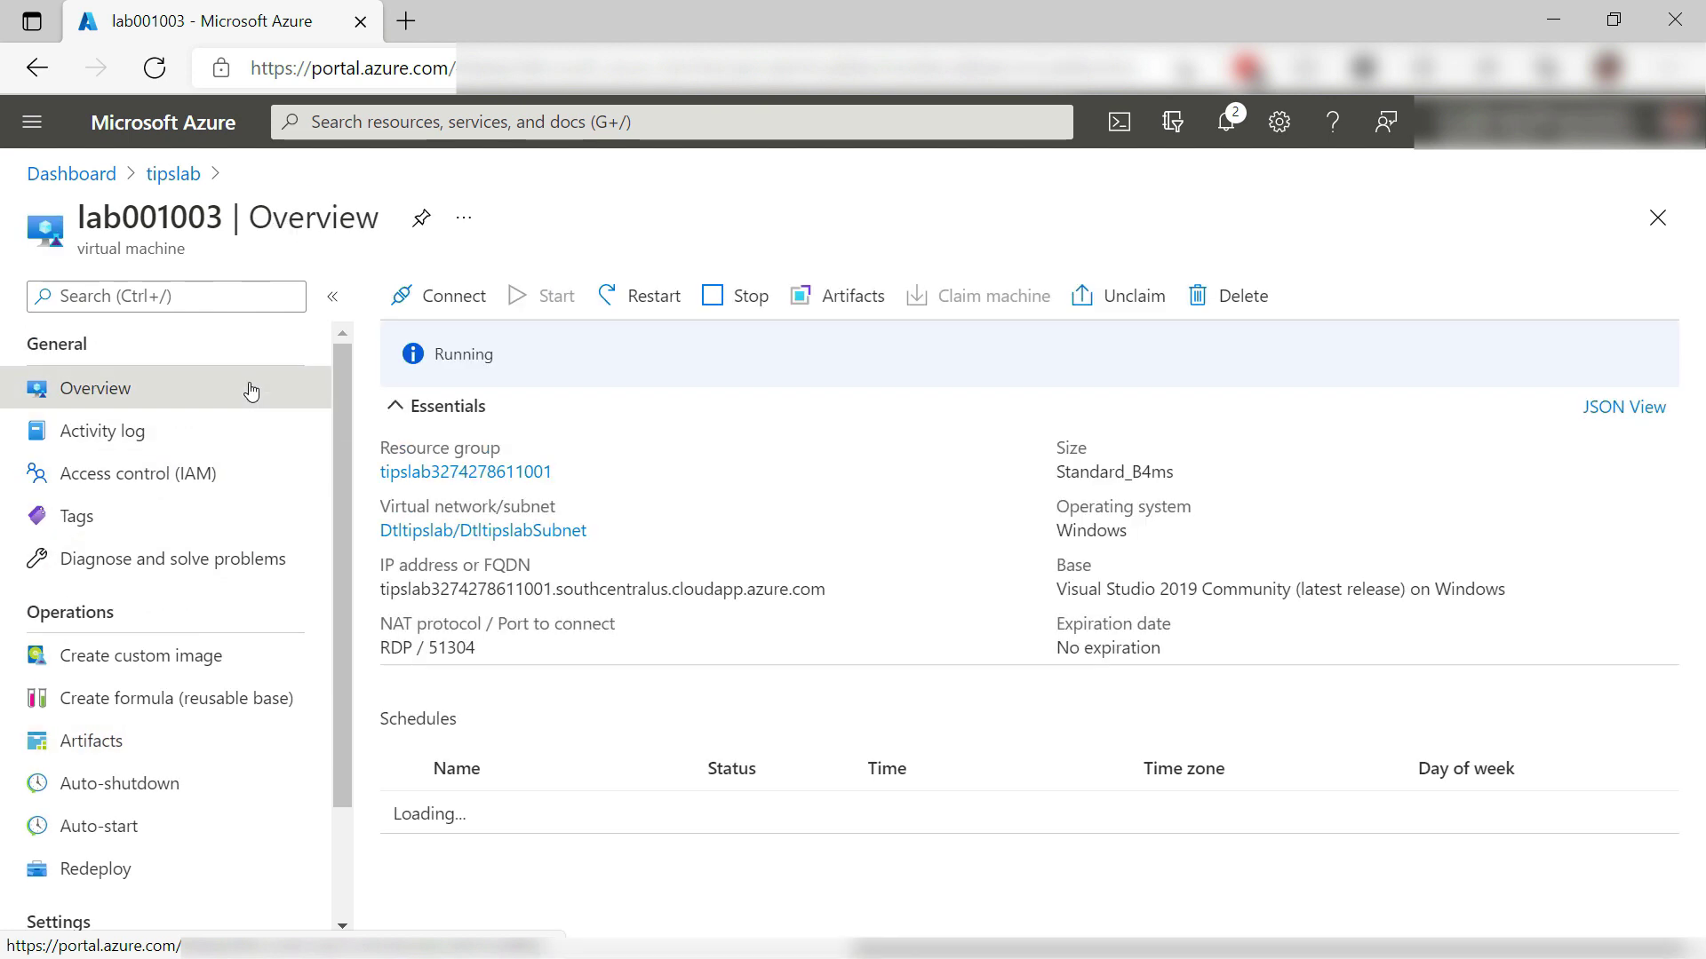
{"action": "left_click", "coordinate": [454, 296]}
- Connect to lab001003 via lab001003.rdp and launch Notepad++ from a 'note' Start search
{"action": "left_click", "coordinate": [1184, 189]}
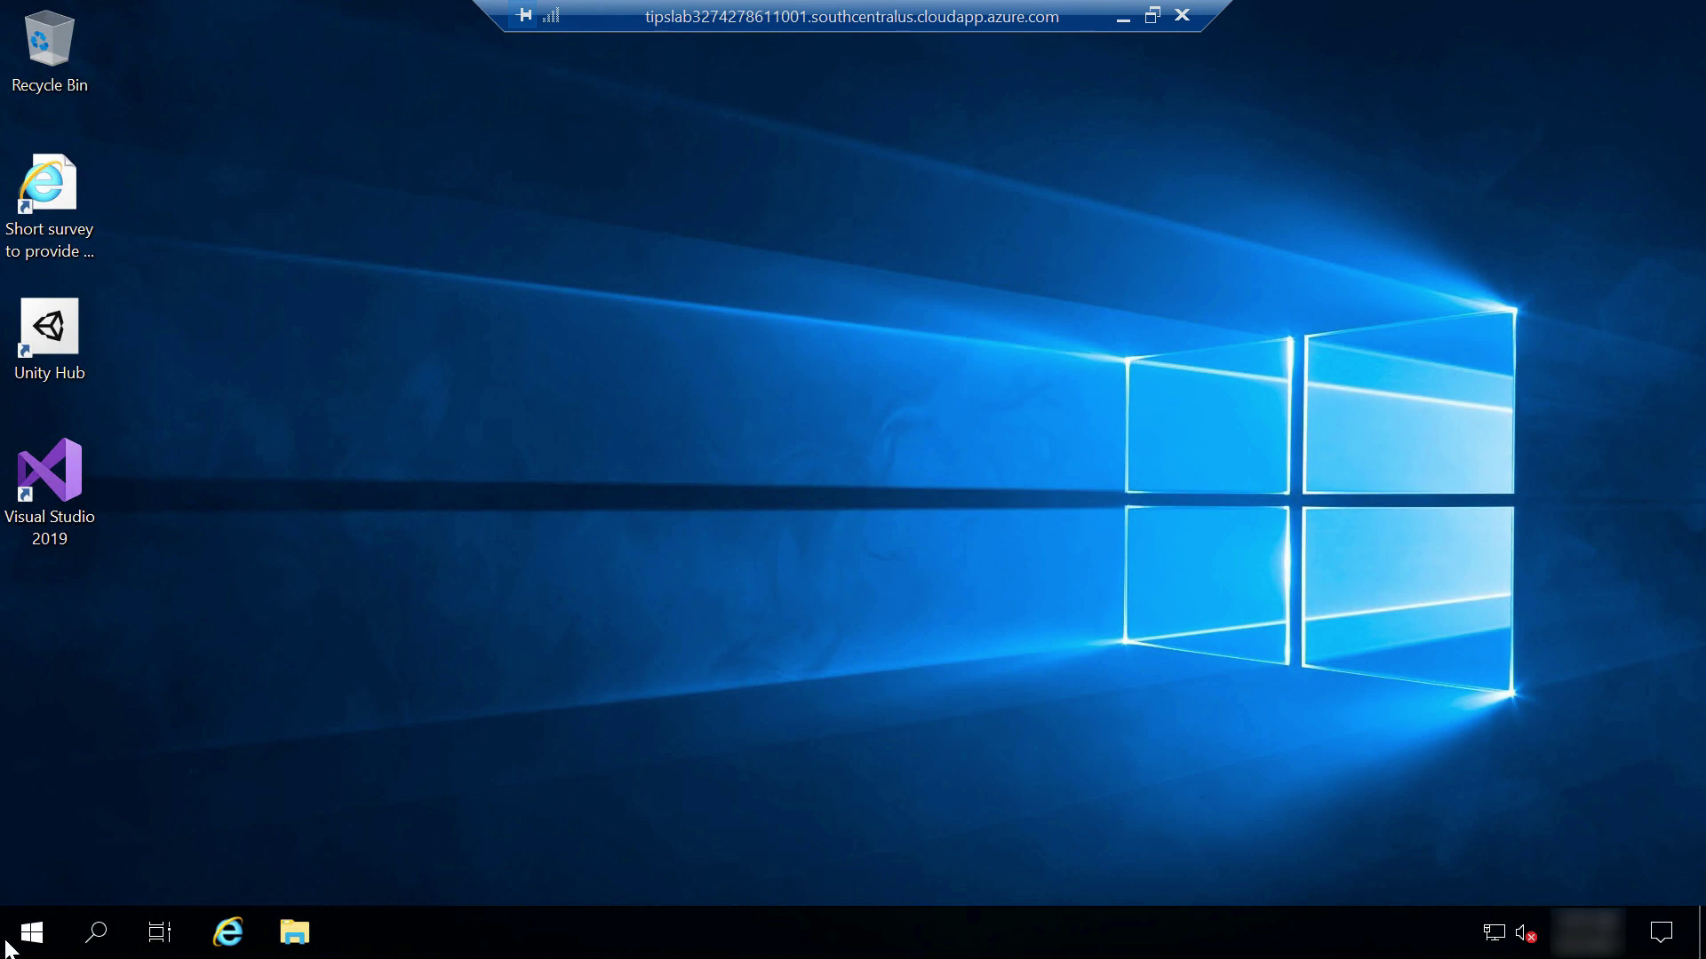
{"action": "left_click", "coordinate": [30, 934]}
{"action": "type", "text": "v"}
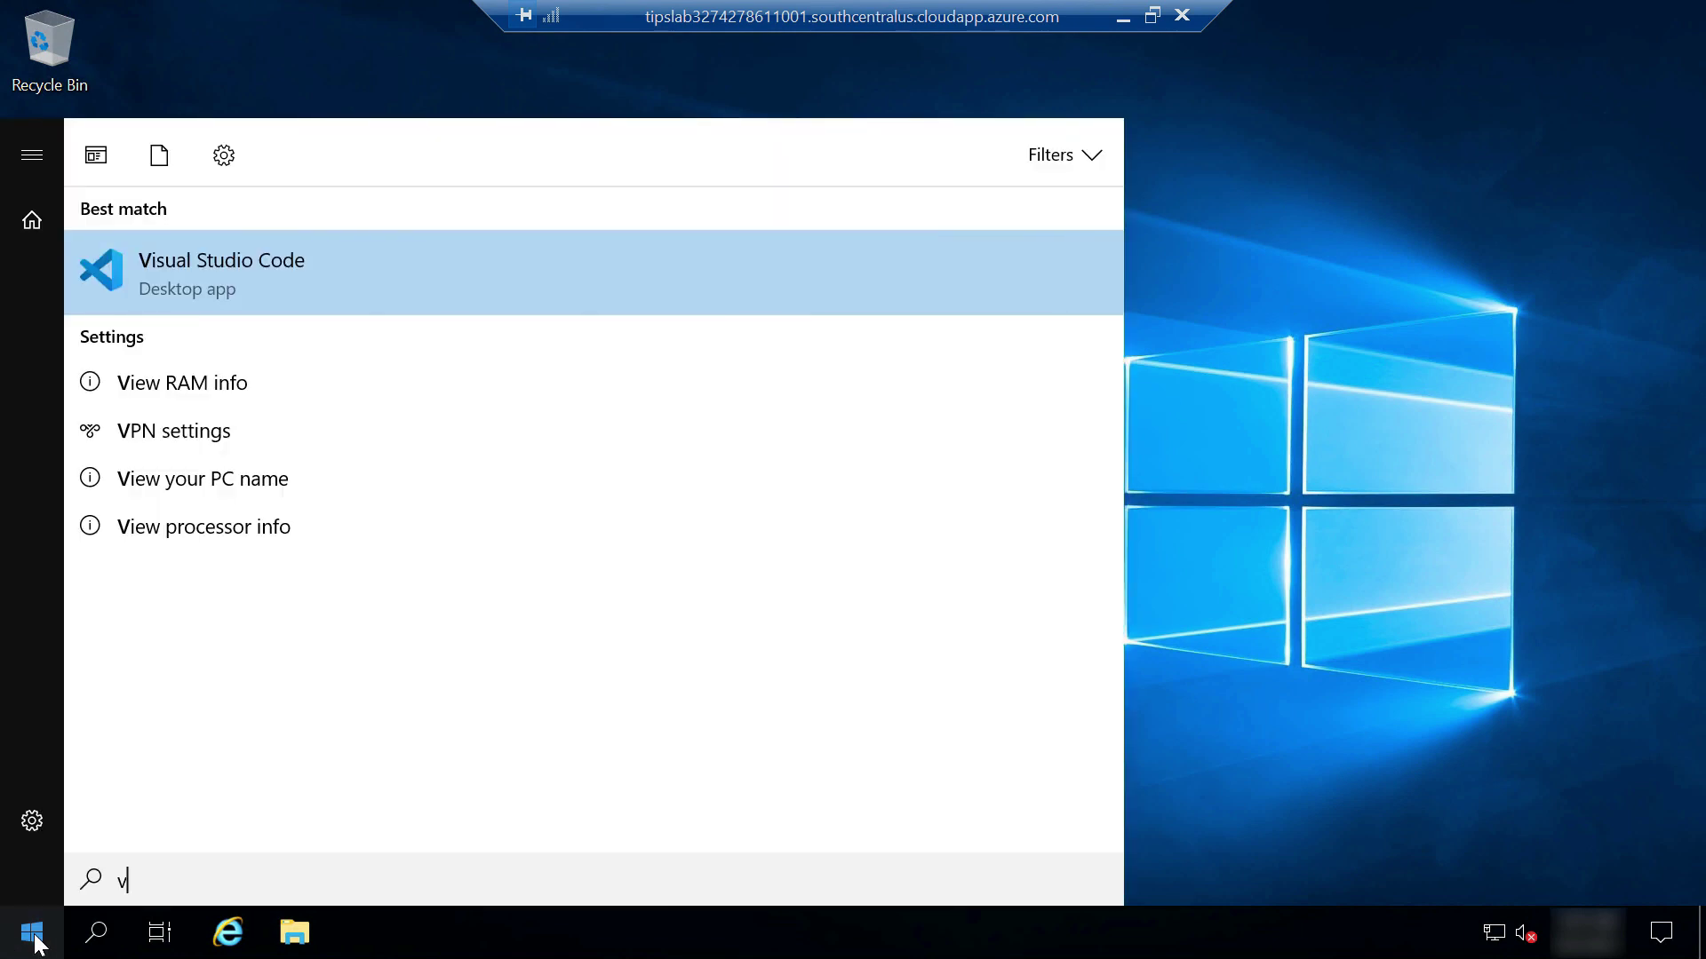
{"action": "left_click", "coordinate": [32, 938]}
{"action": "type", "text": "note"}
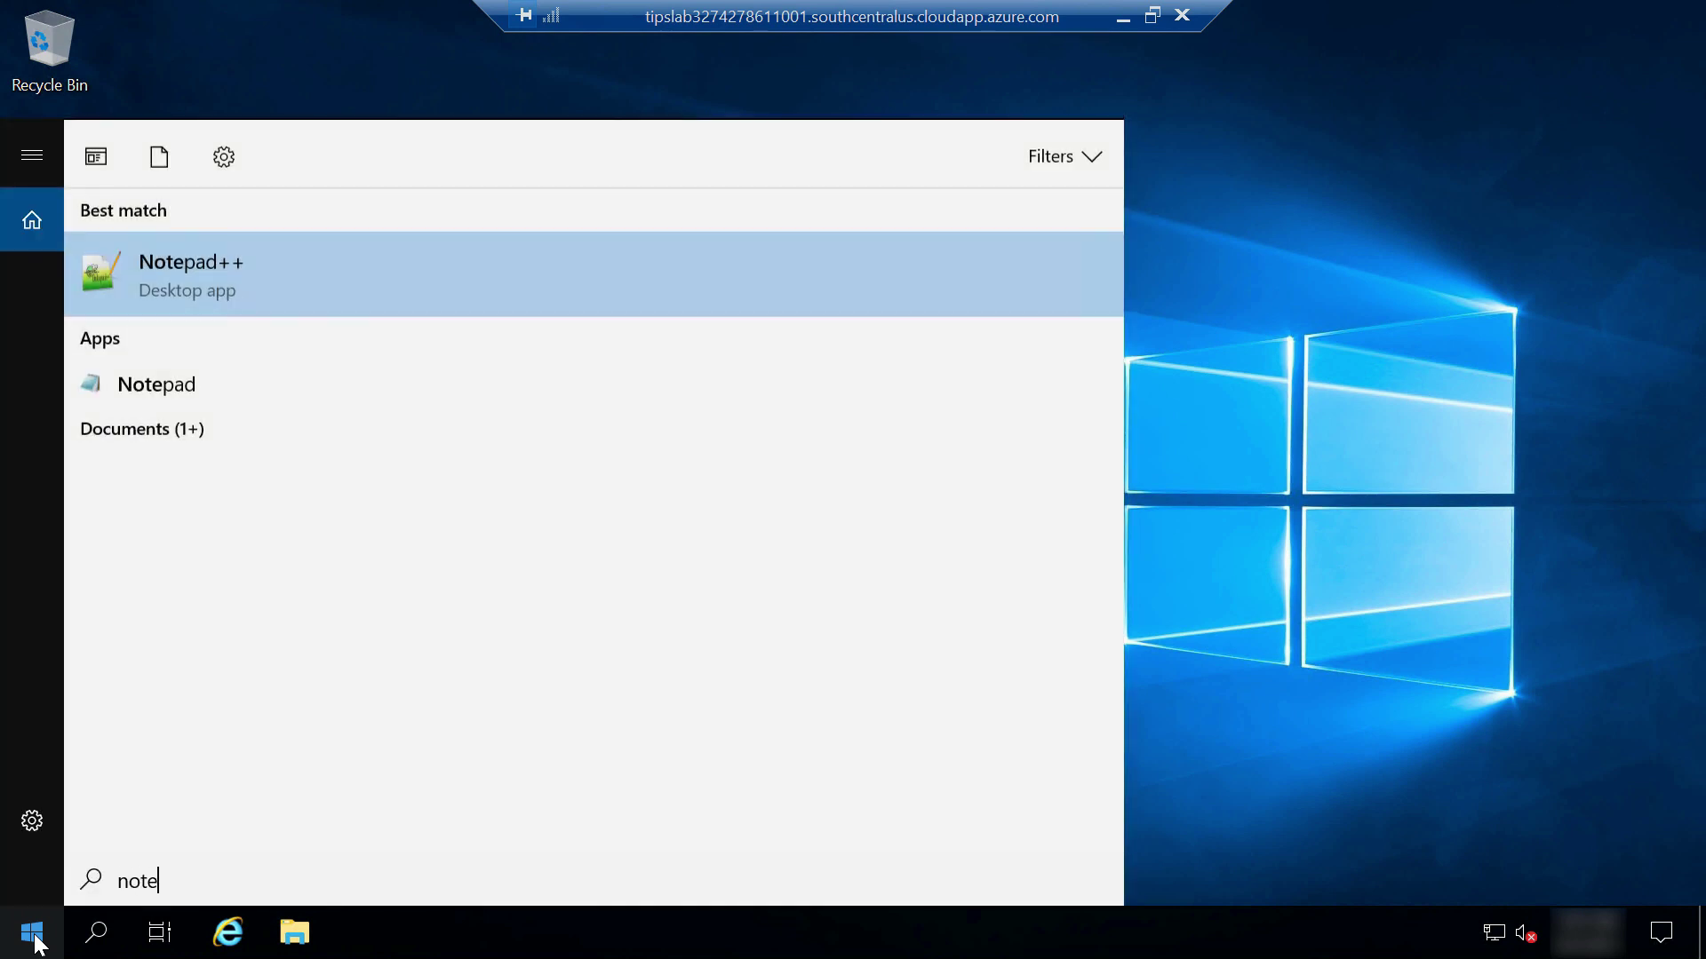
{"action": "left_click", "coordinate": [237, 283]}
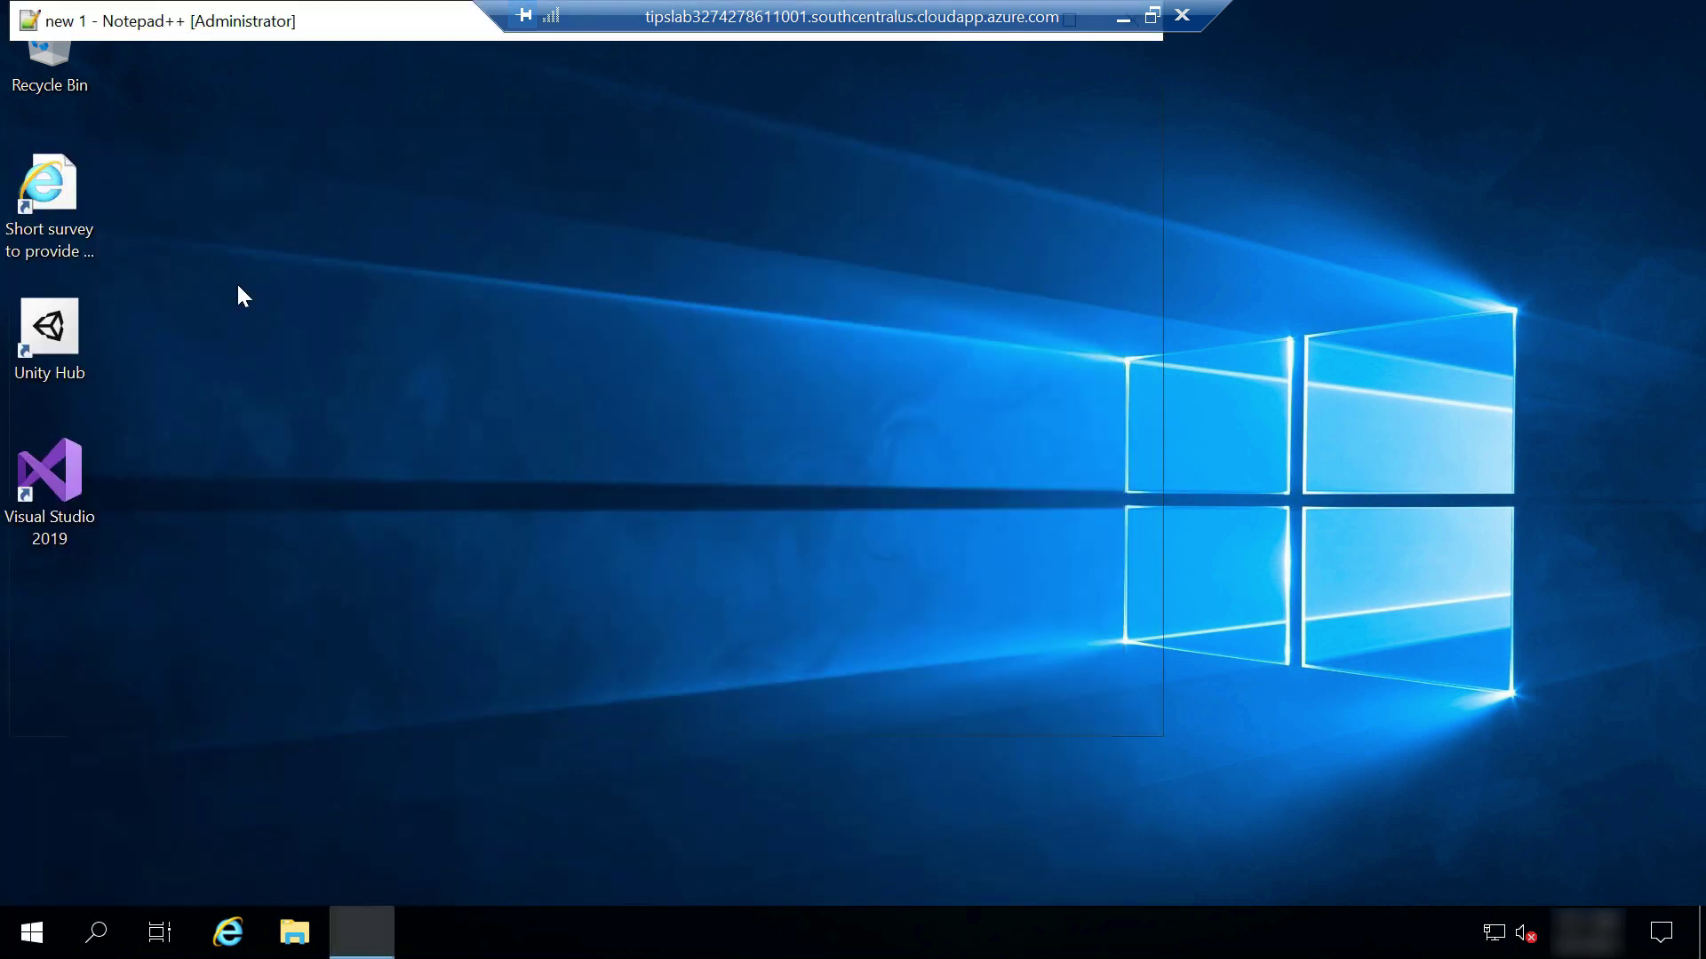